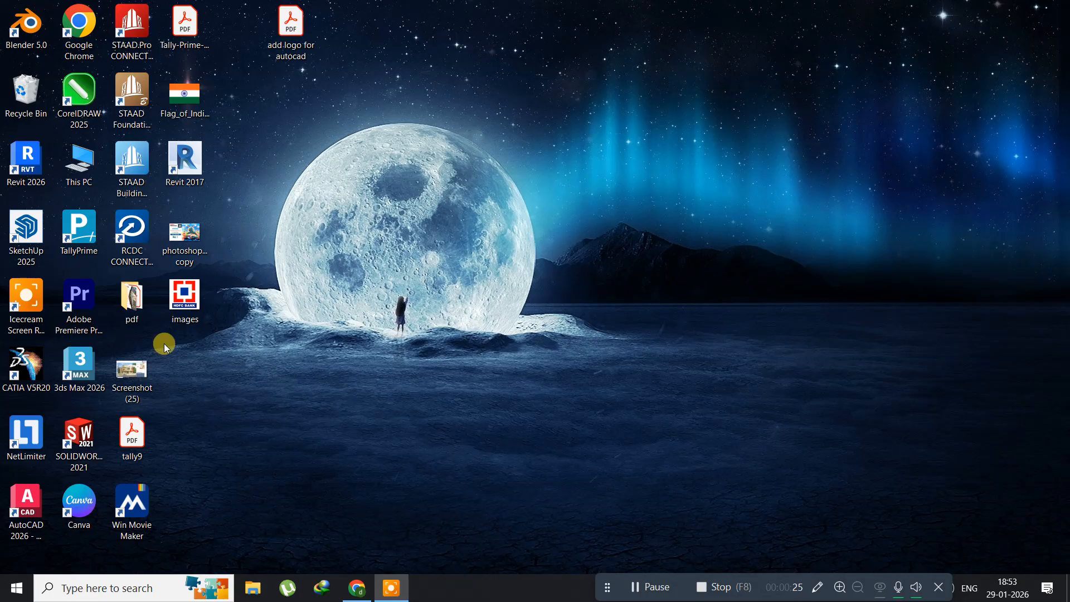
Launch Adobe Photoshop 2026 and dismiss the graphics processor compatibility check.
{"action": "left_click", "coordinate": [17, 587]}
{"action": "scroll", "coordinate": [85, 426], "scroll_direction": "down", "scroll_amount": 3}
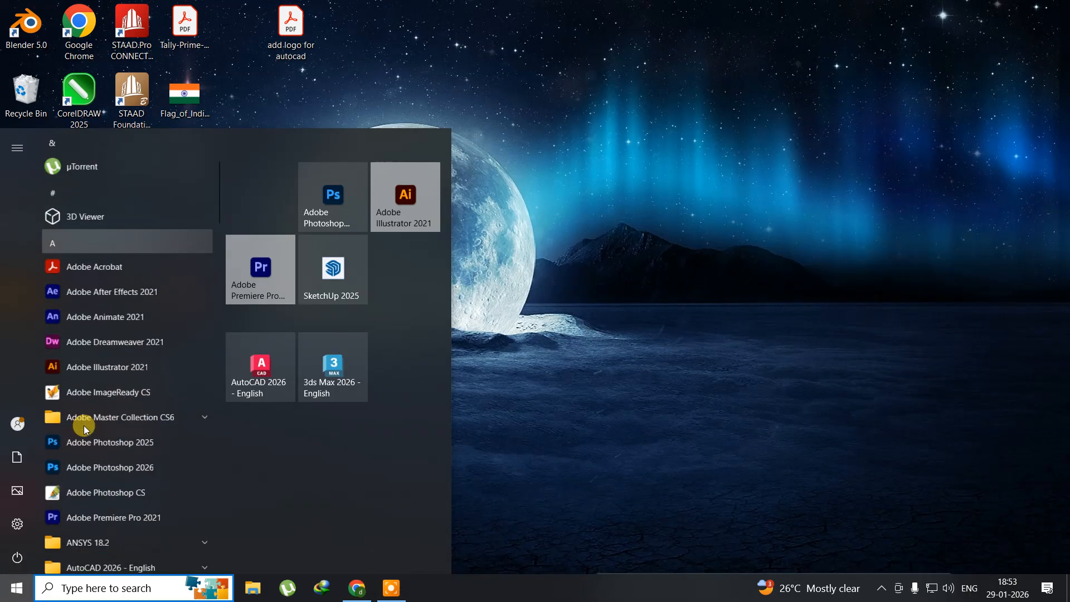
{"action": "scroll", "coordinate": [85, 426], "scroll_direction": "down", "scroll_amount": 2}
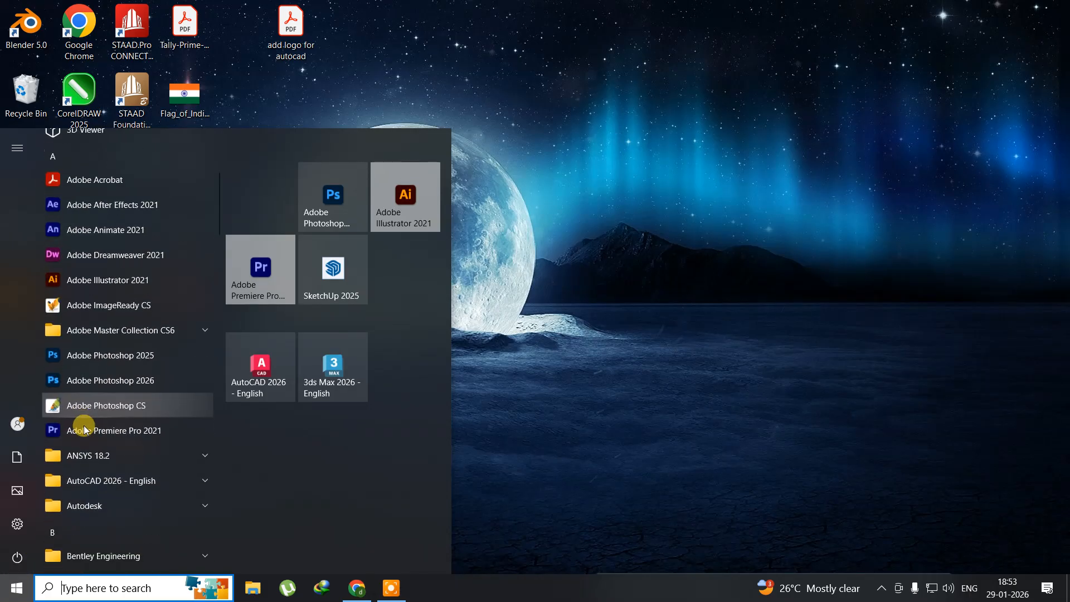
{"action": "left_click", "coordinate": [135, 386]}
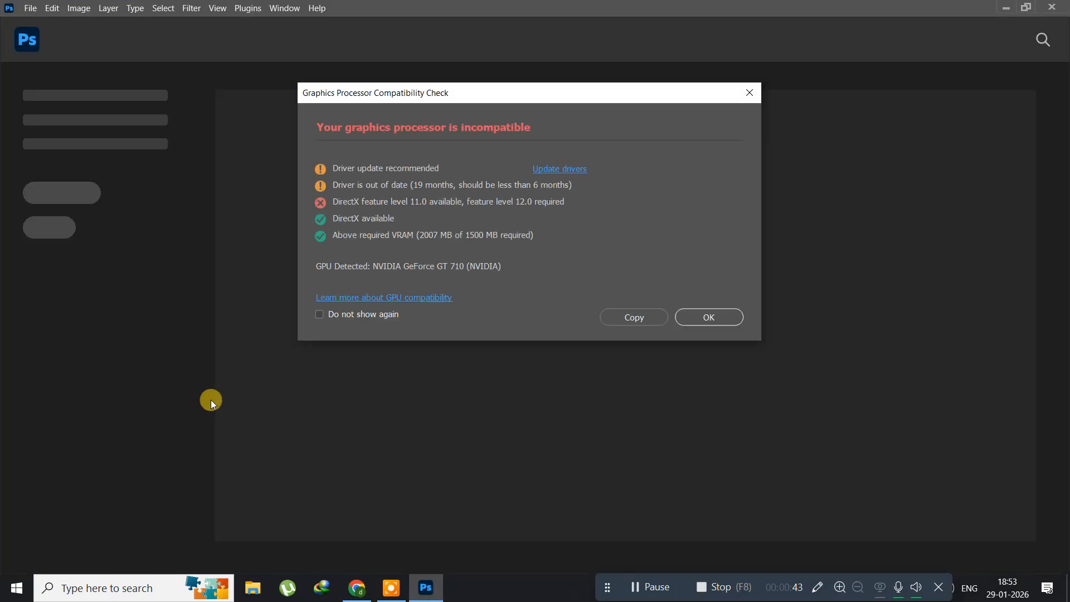
{"action": "left_click", "coordinate": [713, 319]}
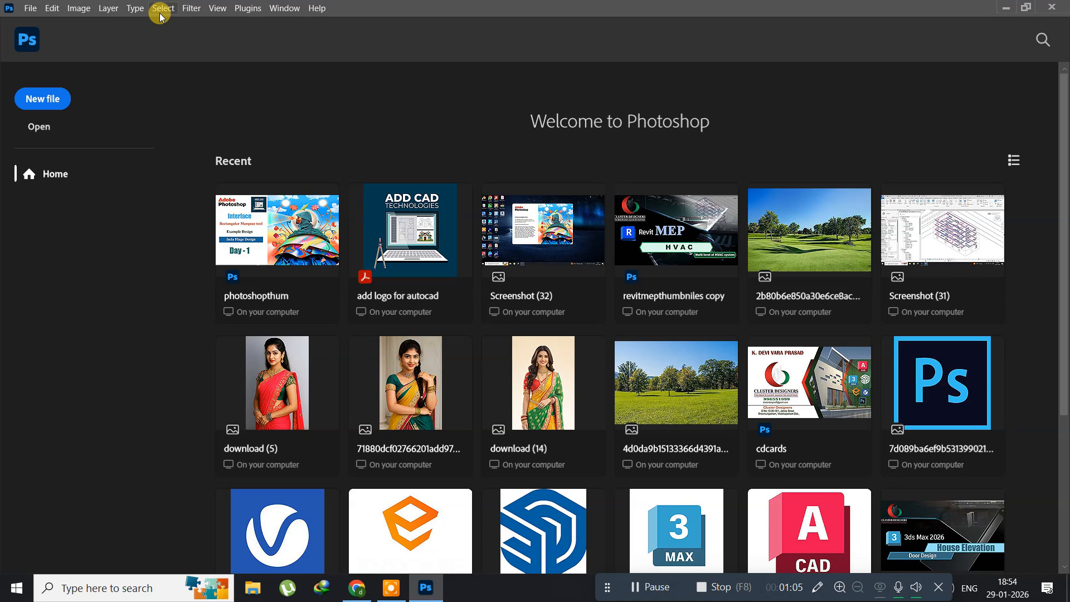
{"action": "left_click", "coordinate": [31, 11]}
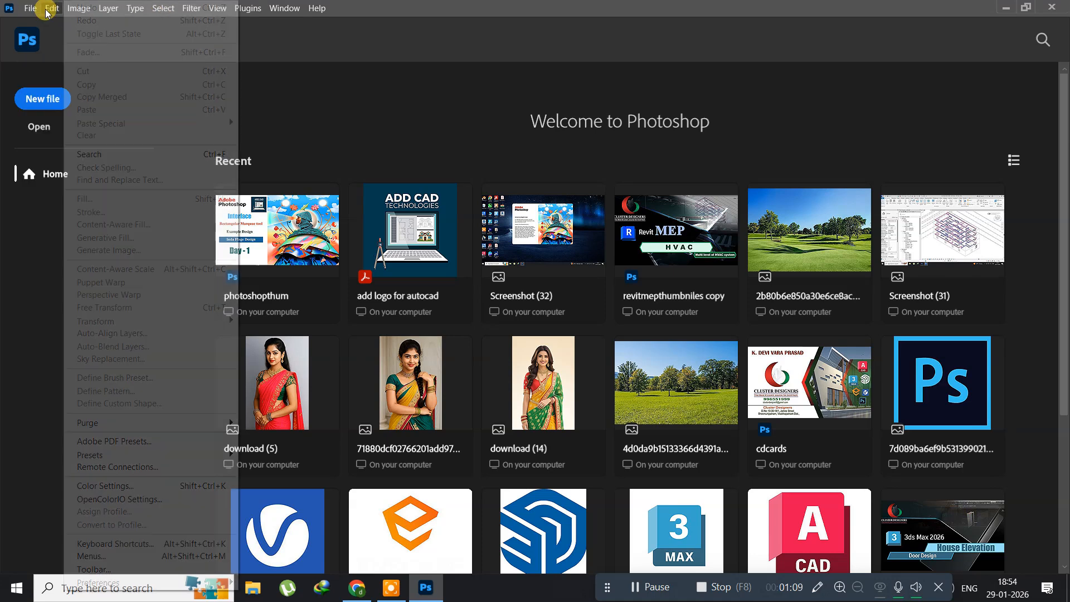
{"action": "left_click", "coordinate": [357, 8]}
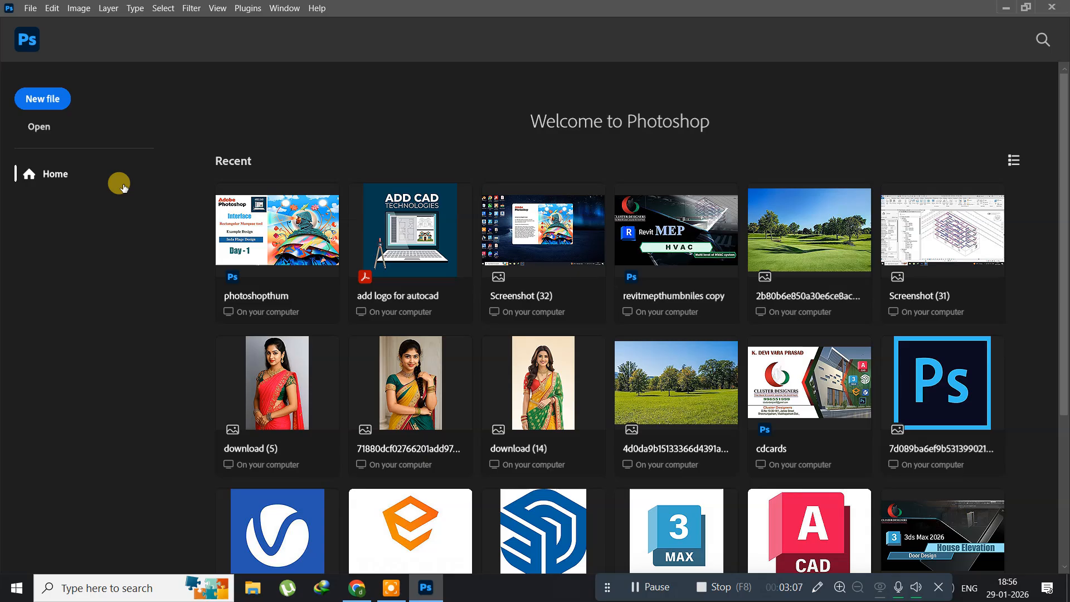
Start a new document and examine the Saved, Photo, Print, Art & Illustration, Web, Mobile, and Film & Video presets.
{"action": "left_click", "coordinate": [50, 103]}
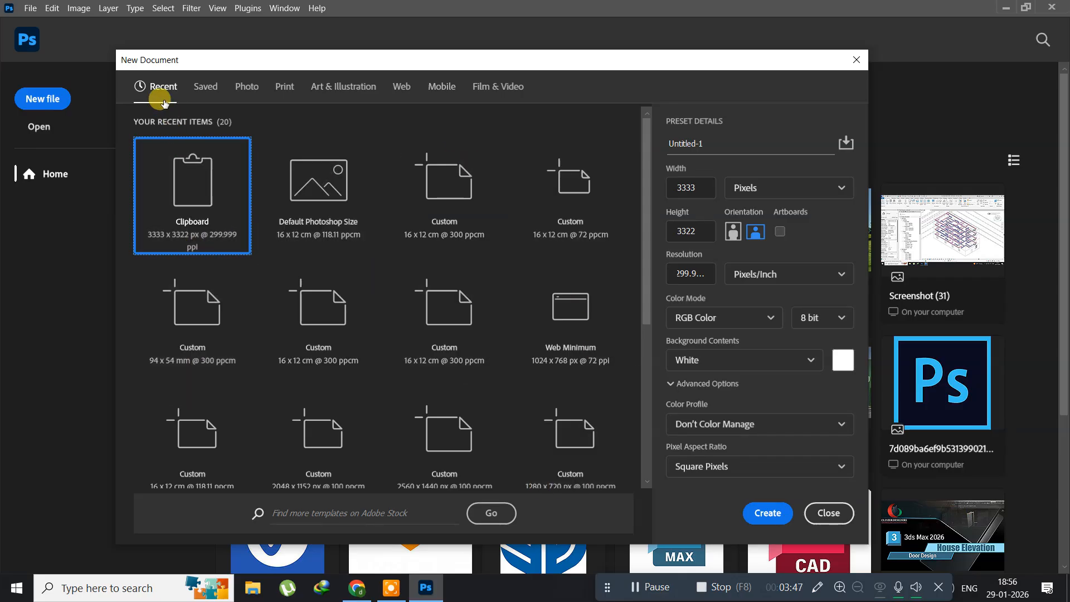
{"action": "left_click", "coordinate": [206, 88]}
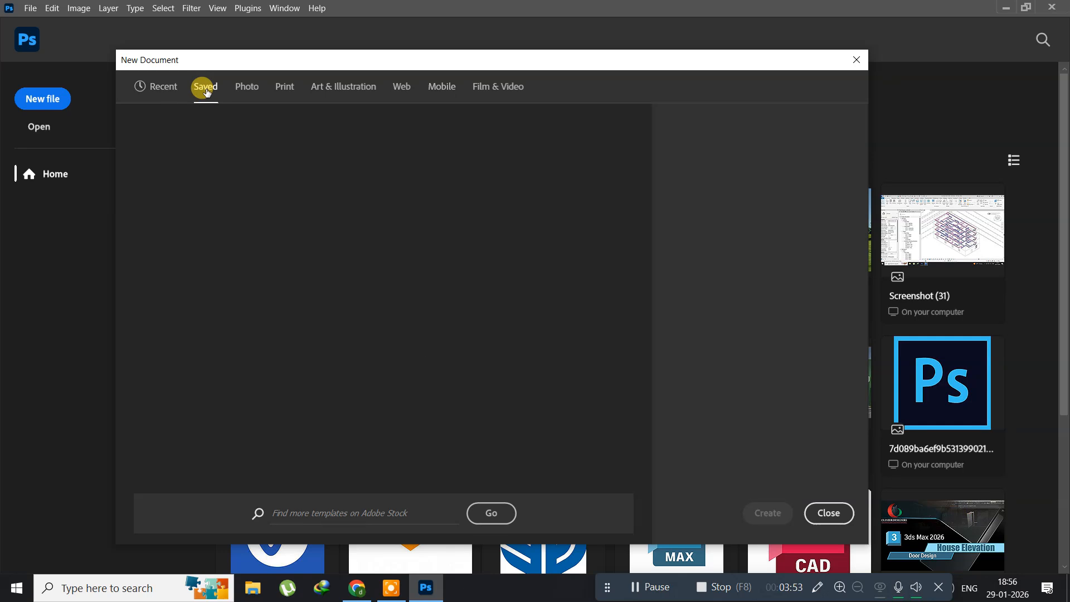
{"action": "left_click", "coordinate": [246, 88]}
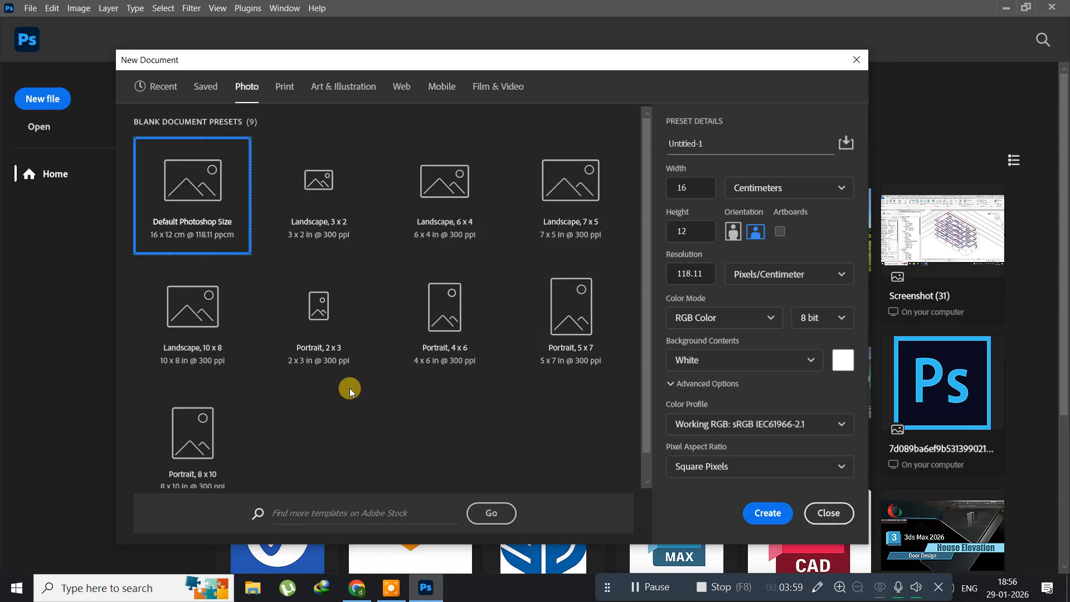
{"action": "left_click", "coordinate": [291, 91]}
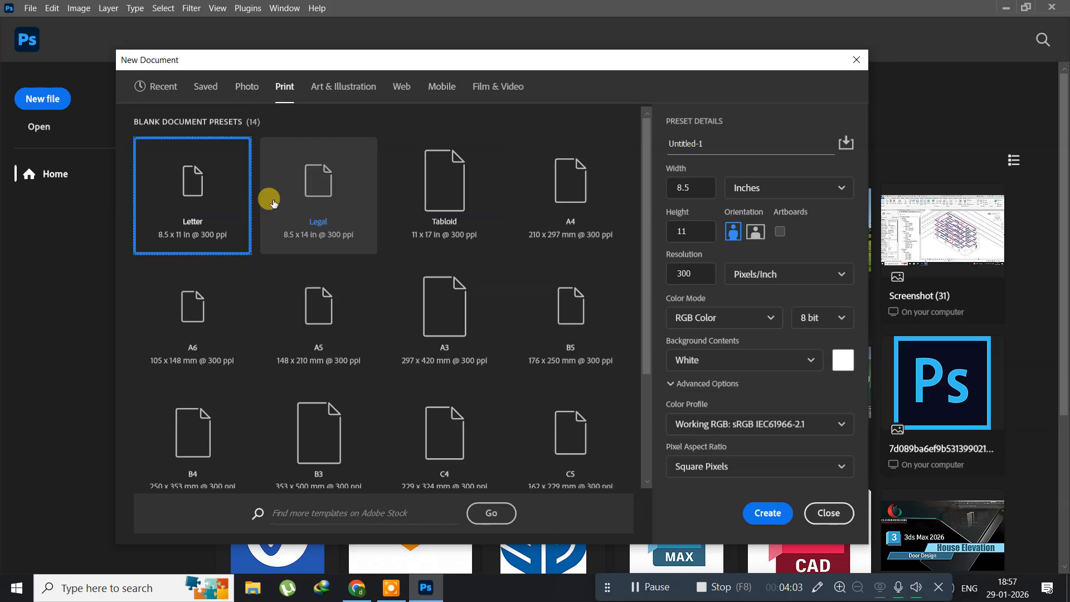
{"action": "left_click", "coordinate": [327, 88]}
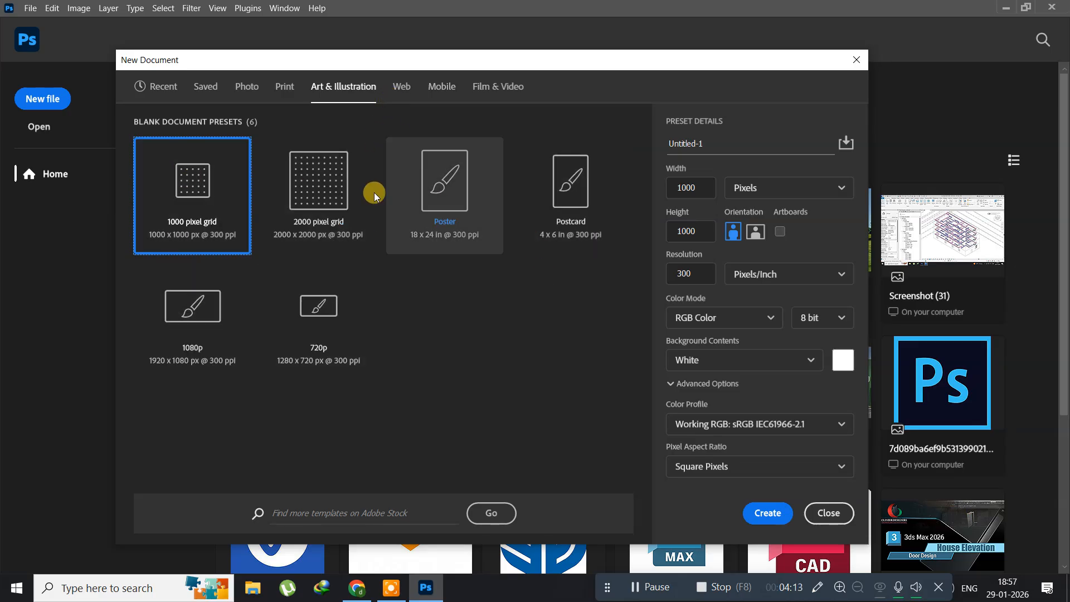
{"action": "left_click", "coordinate": [400, 89]}
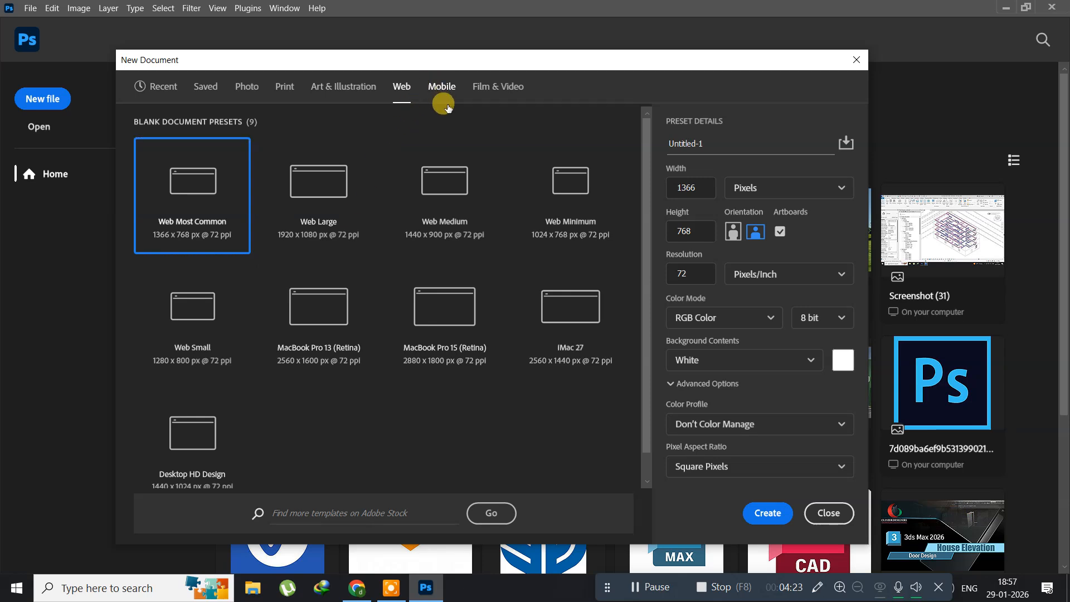
{"action": "left_click", "coordinate": [438, 89]}
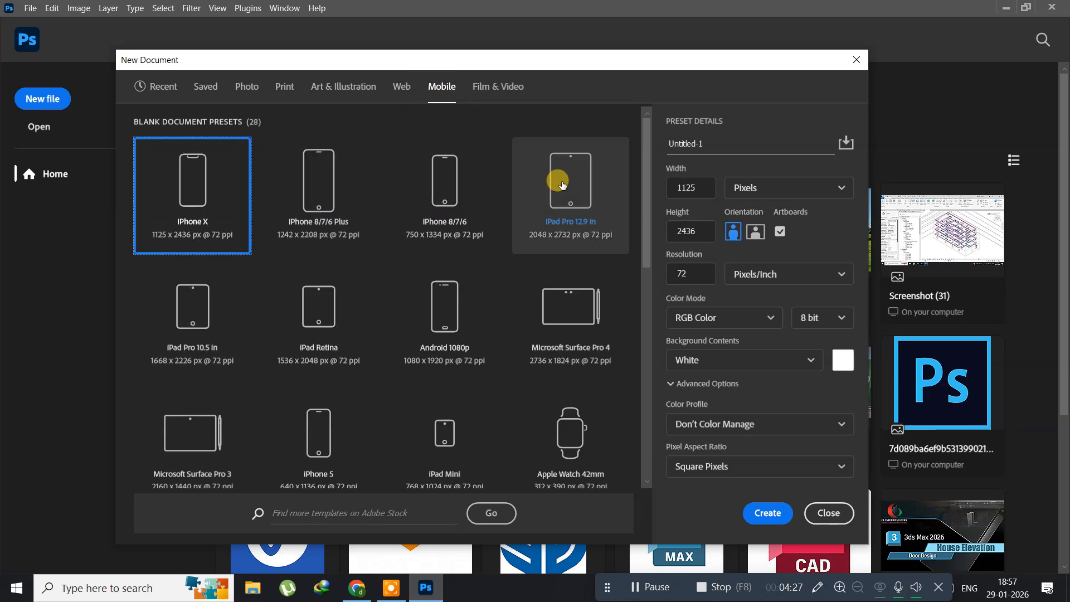
{"action": "left_click", "coordinate": [479, 86]}
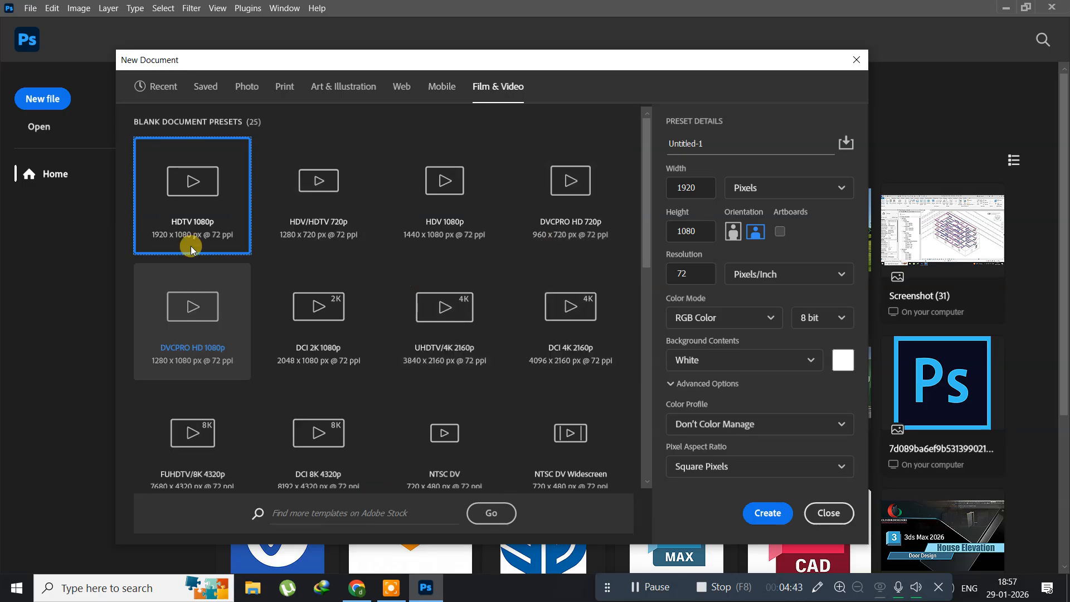
Choose the recent Default Photoshop Size preset and name the new document "lession 1".
{"action": "left_click", "coordinate": [165, 89]}
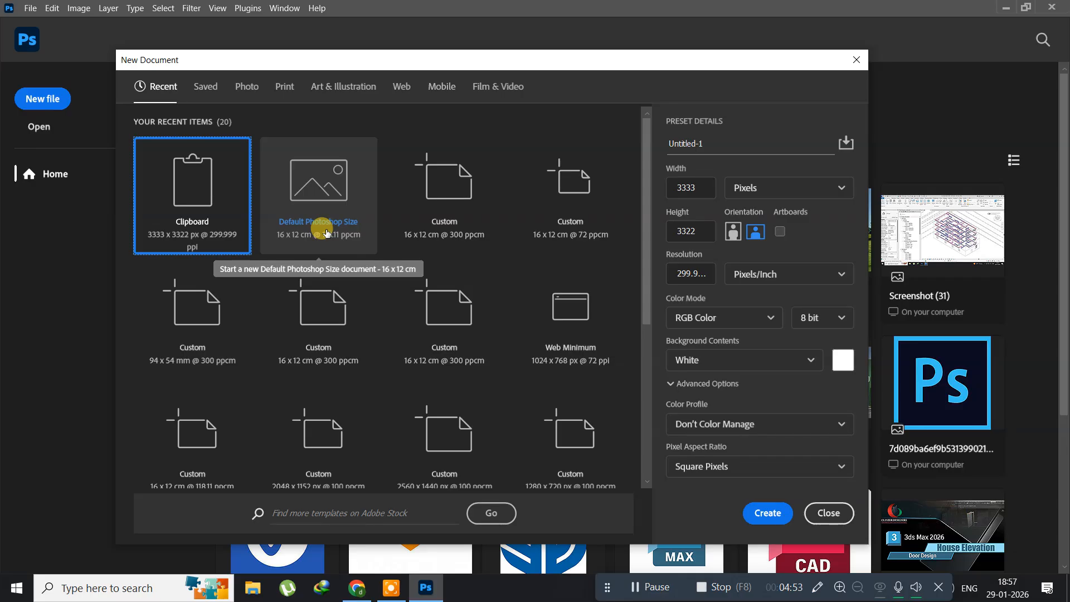
{"action": "left_click", "coordinate": [323, 209]}
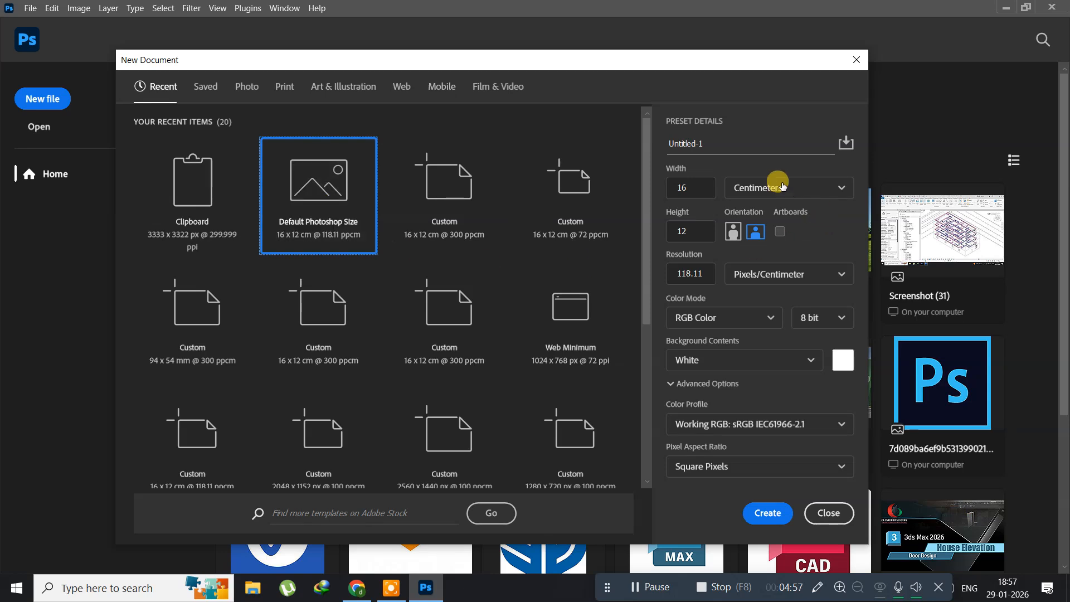
{"action": "left_click", "coordinate": [703, 141]}
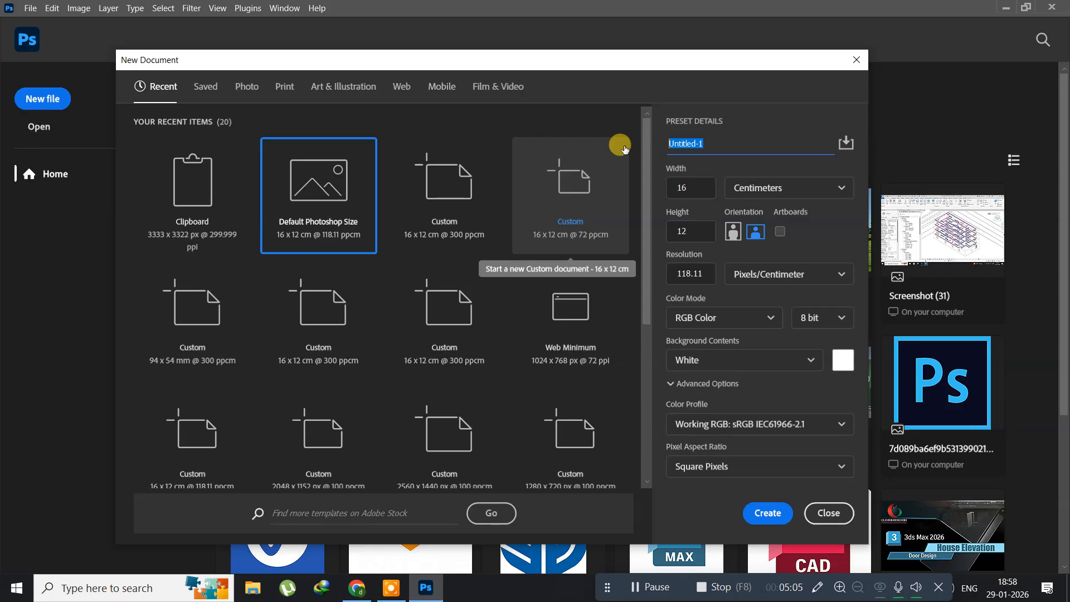
{"action": "key", "text": "BackSpace"}
{"action": "type", "text": "lession 1"}
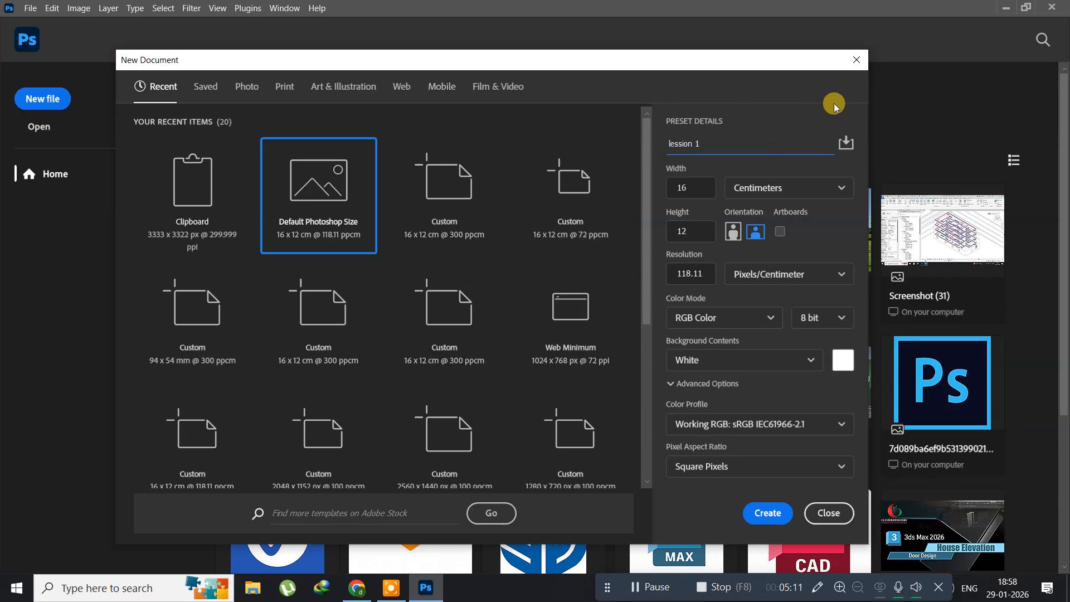
Keep centimeters as the document unit and set the resolution to 300 pixels/centimeter.
{"action": "left_click", "coordinate": [783, 192]}
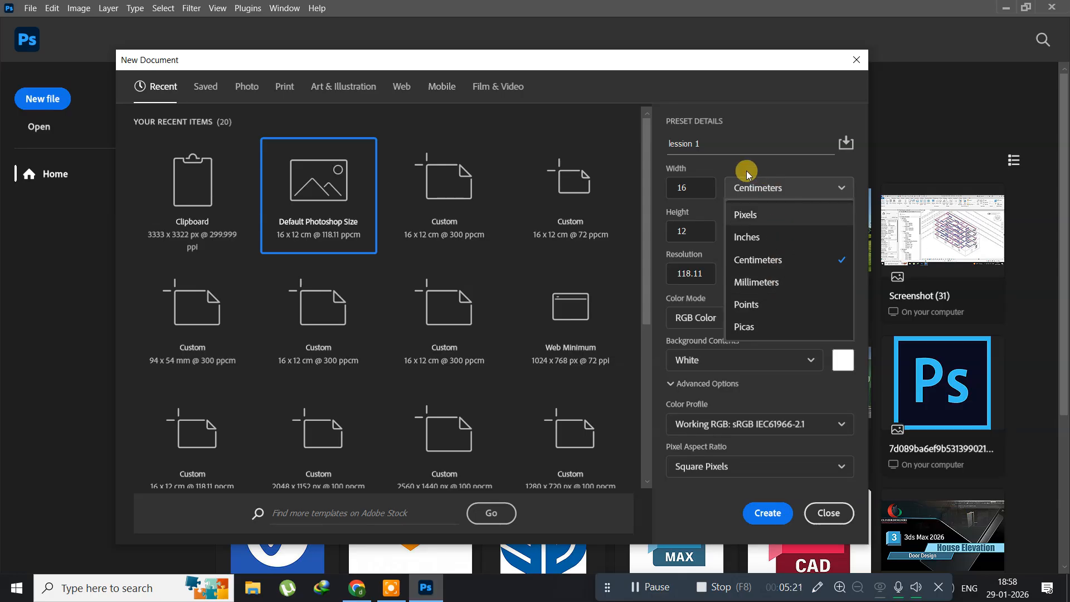
{"action": "left_click", "coordinate": [759, 260]}
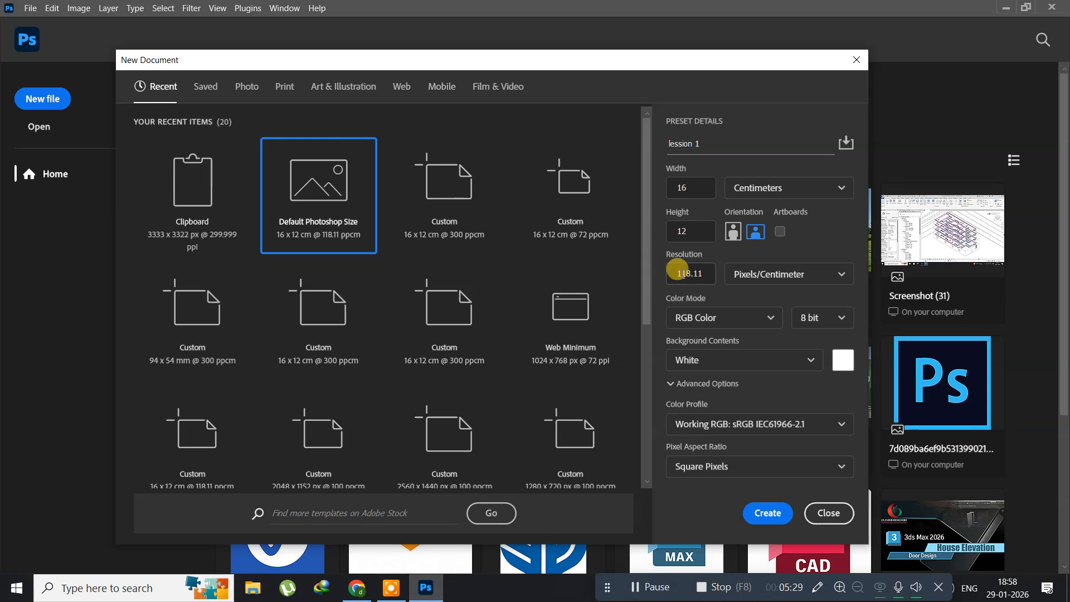
{"action": "left_click", "coordinate": [702, 272]}
{"action": "left_click_drag", "start_coordinate": [703, 272], "coordinate": [663, 276]}
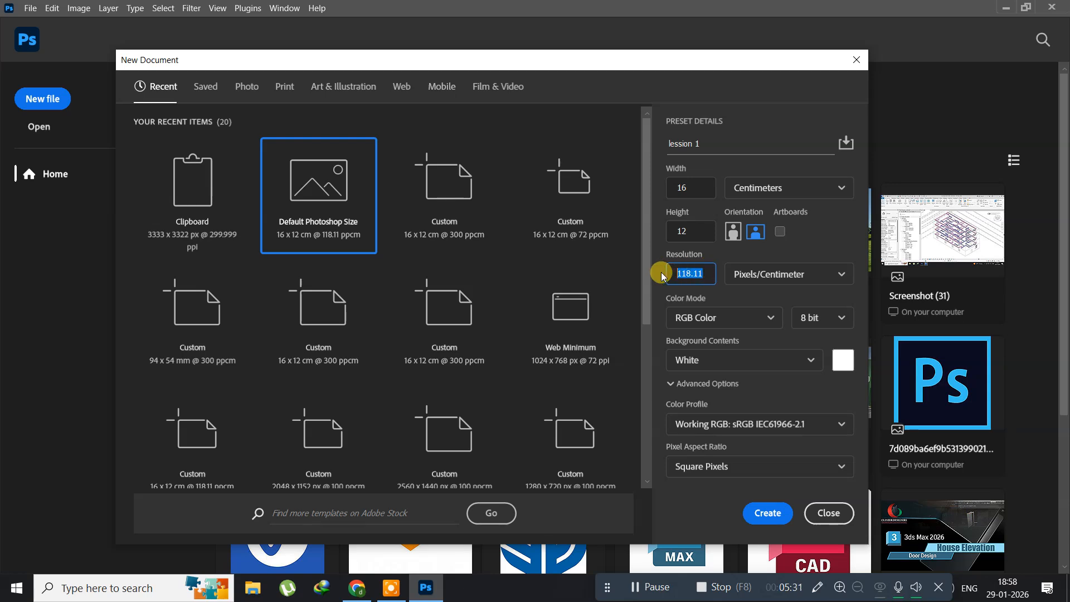
{"action": "type", "text": "72"}
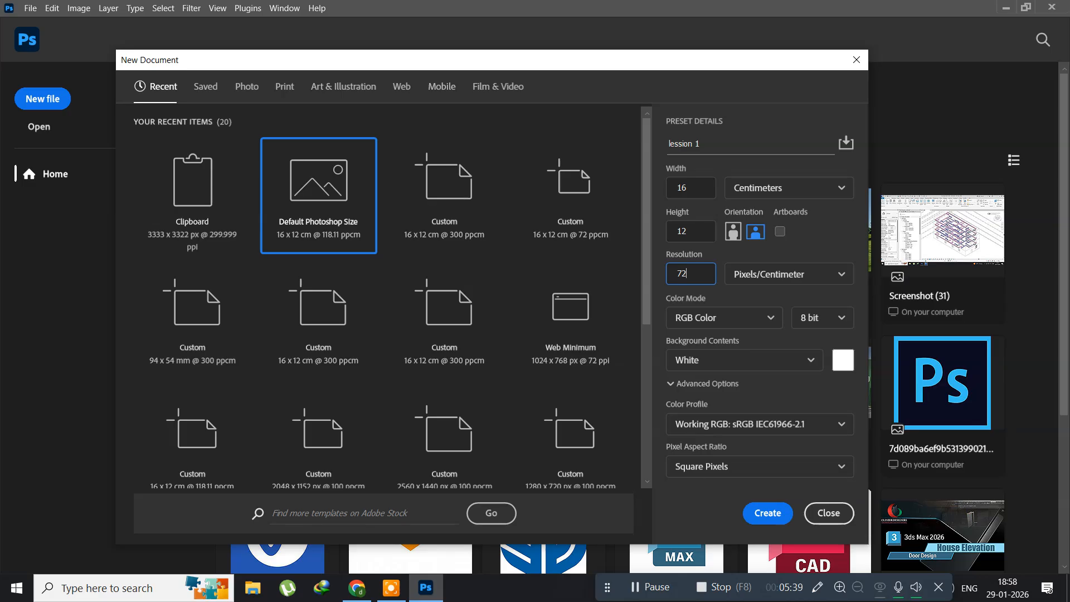
{"action": "key", "text": "BackSpace"}
{"action": "key", "text": "BackSpace"}
{"action": "key", "text": "BackSpace"}
{"action": "key", "text": "BackSpace"}
{"action": "key", "text": "BackSpace"}
Create the document with RGB Color mode and White background contents.
{"action": "left_click", "coordinate": [702, 322]}
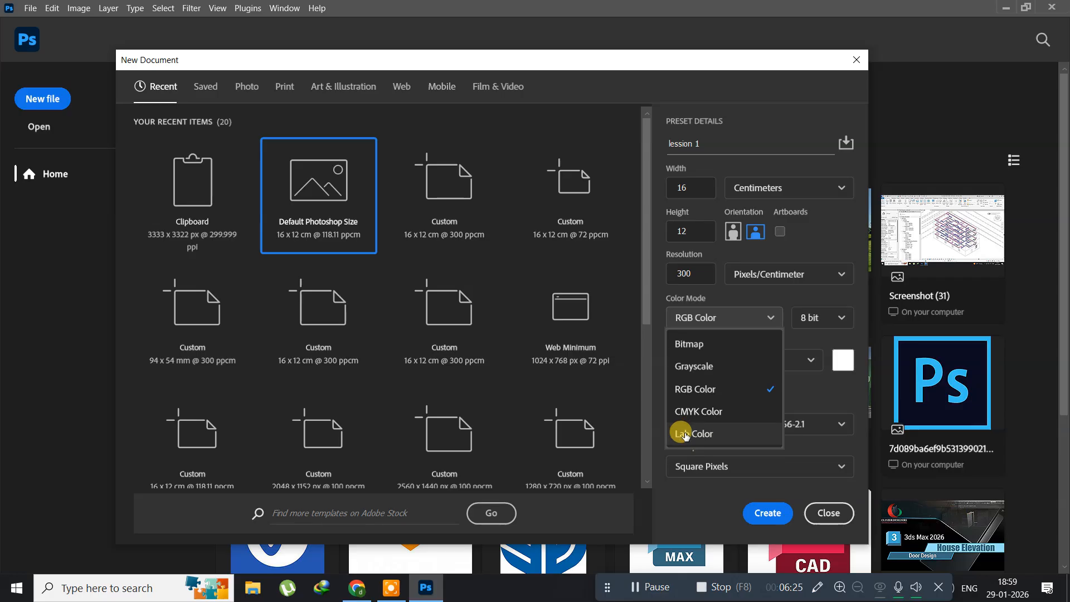
{"action": "left_click", "coordinate": [702, 400]}
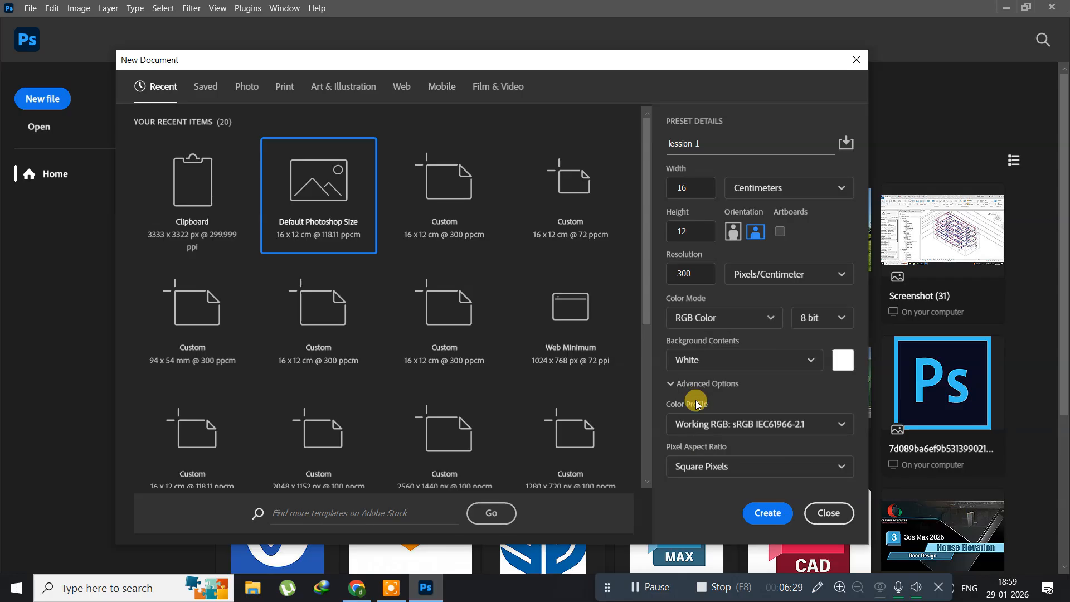
{"action": "left_click", "coordinate": [726, 360]}
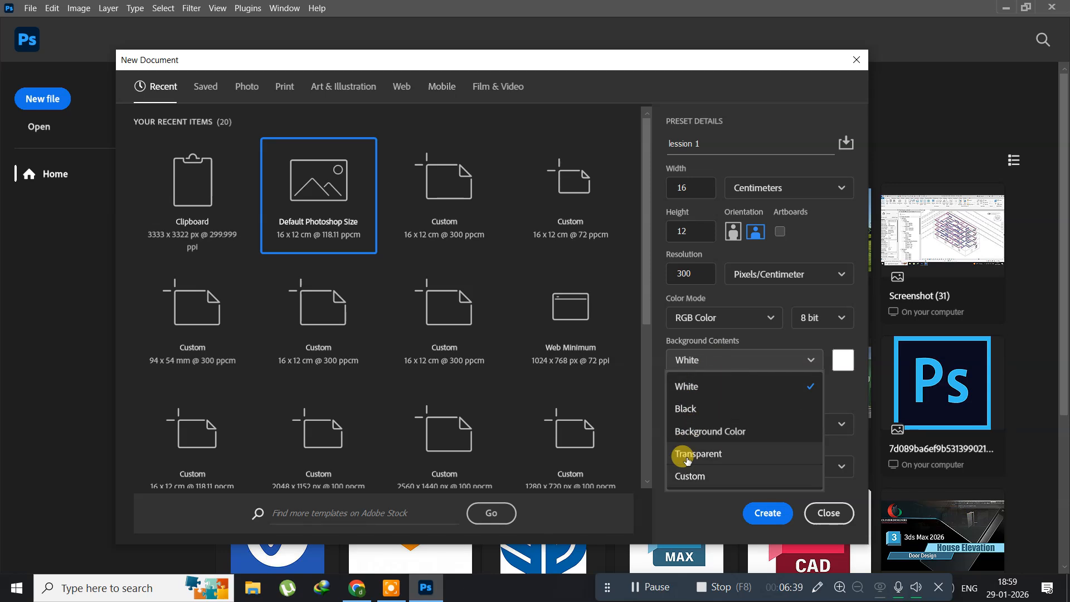
{"action": "left_click", "coordinate": [672, 392]}
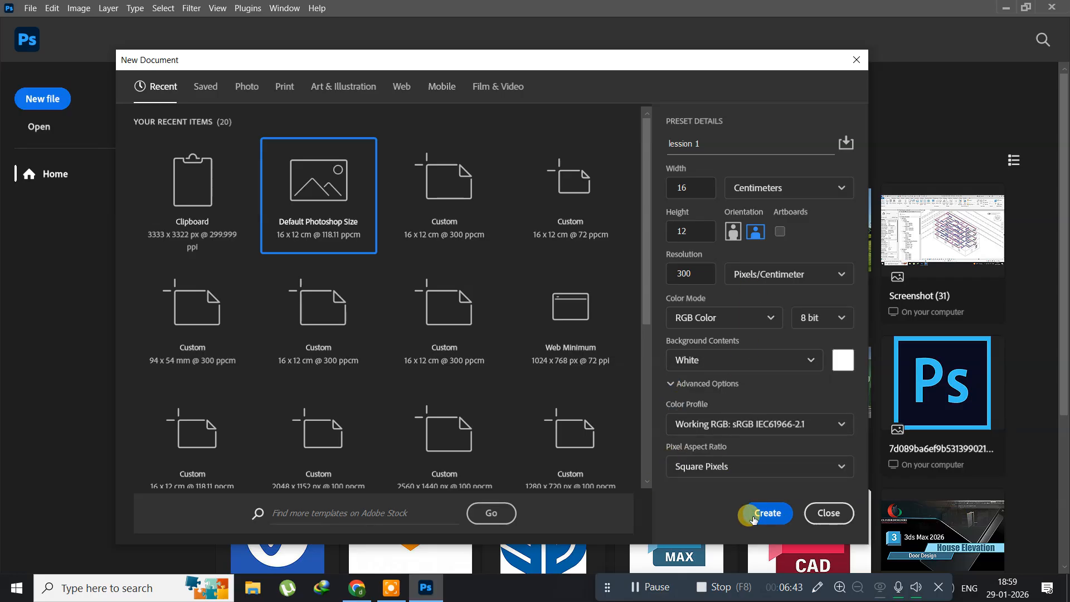
{"action": "left_click", "coordinate": [761, 516]}
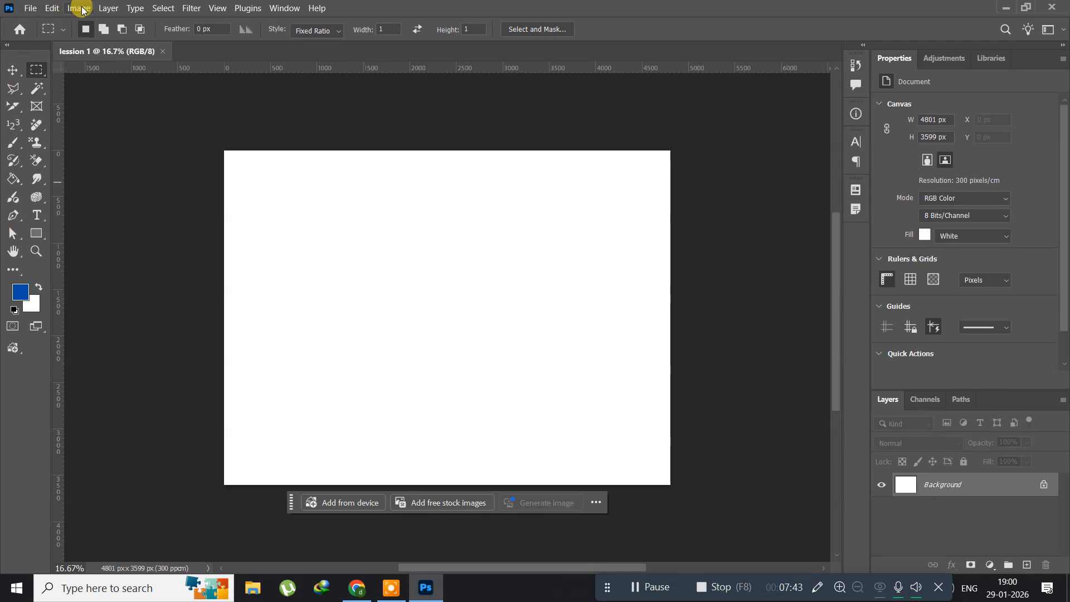
{"action": "left_click", "coordinate": [284, 9]}
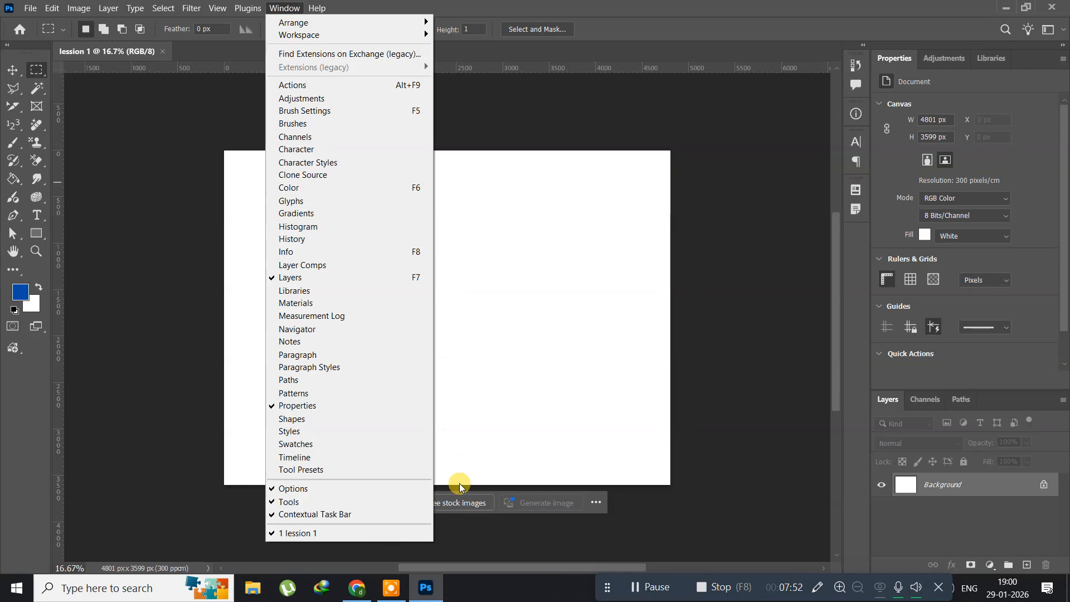
{"action": "left_click", "coordinate": [457, 5]}
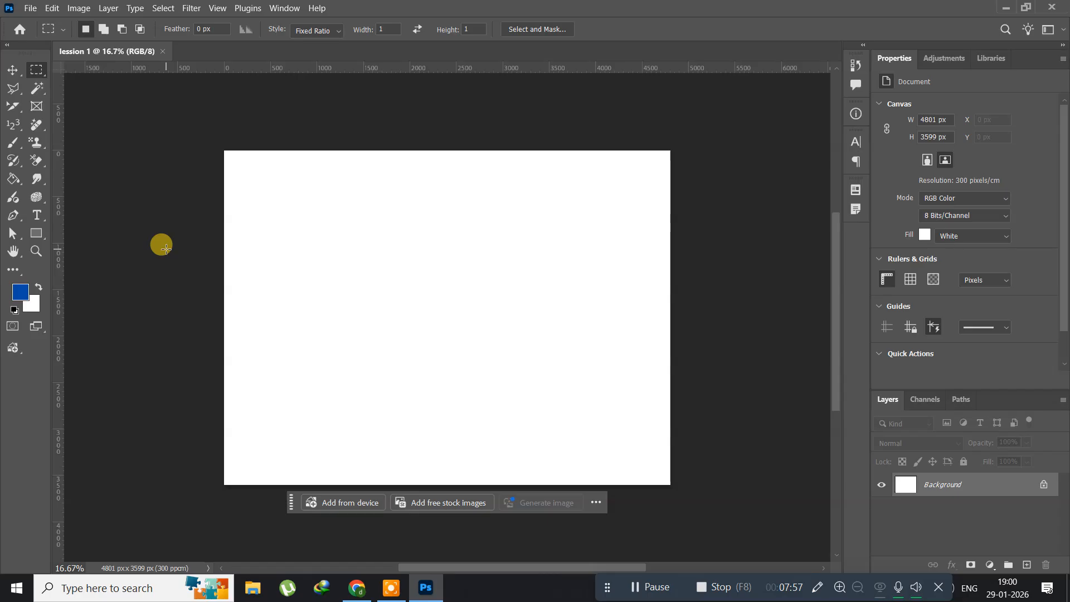
Choose the Rectangular Marquee Tool from the marquee tool group.
{"action": "right_click", "coordinate": [34, 73]}
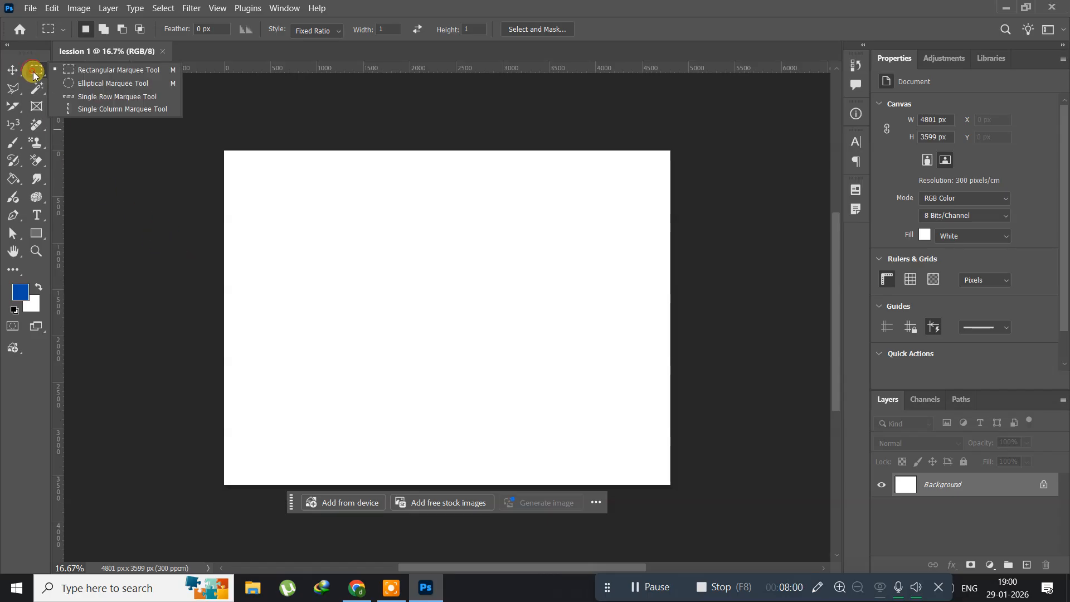
{"action": "left_click", "coordinate": [86, 71]}
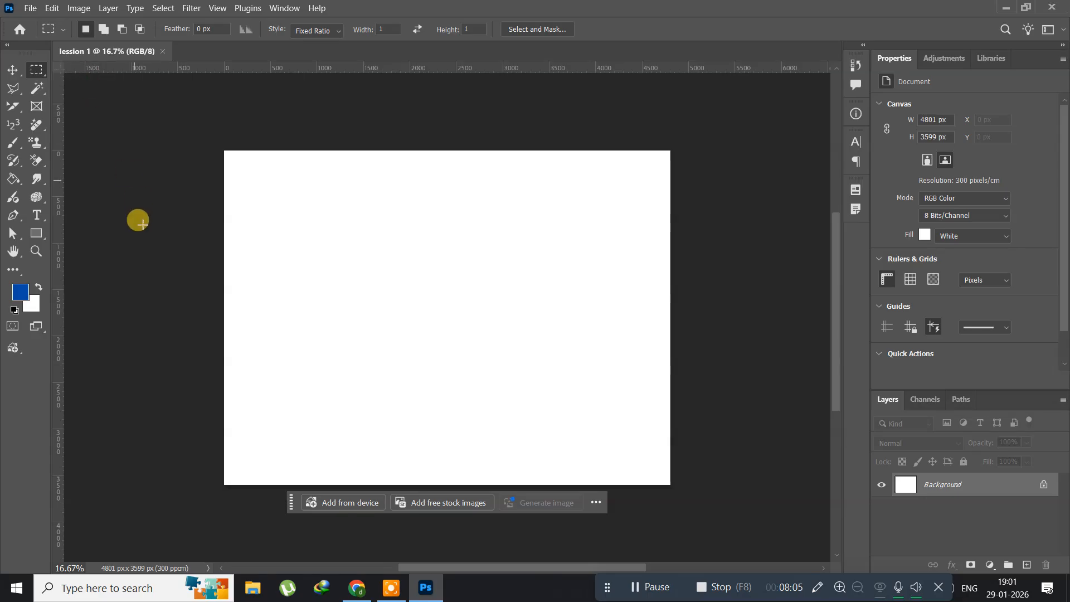
Open image 16 from the psimages folder.
{"action": "left_click", "coordinate": [31, 8]}
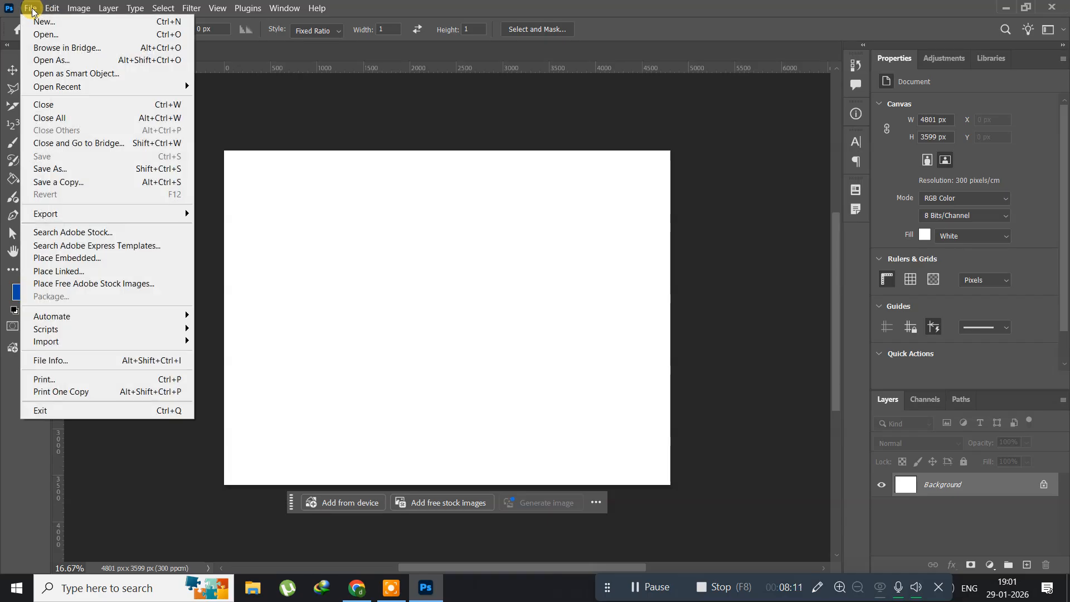
{"action": "left_click", "coordinate": [42, 35]}
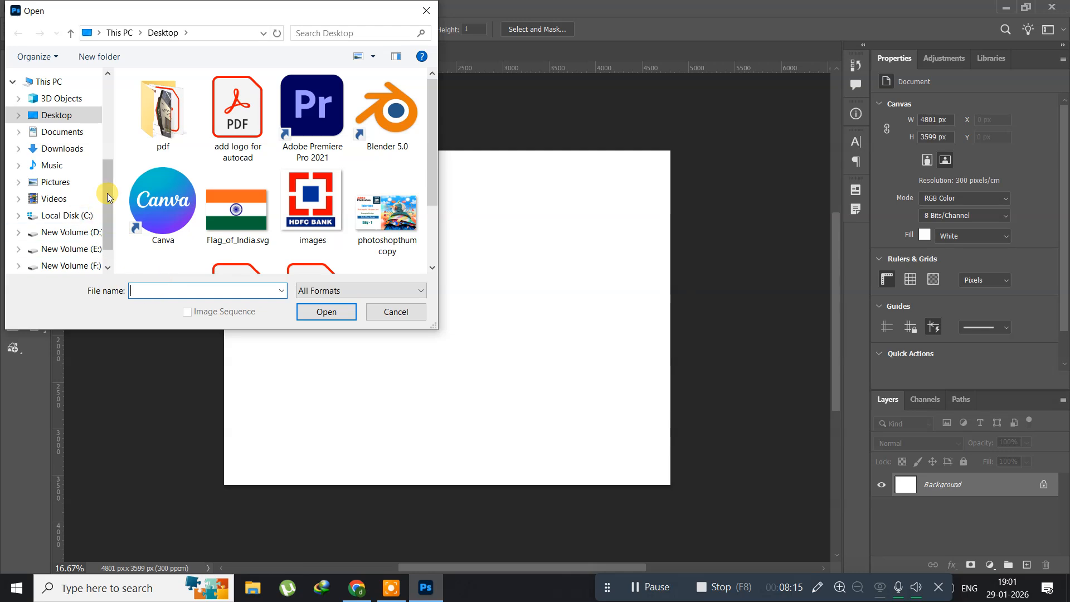
{"action": "scroll", "coordinate": [66, 184], "scroll_direction": "up", "scroll_amount": 2}
{"action": "scroll", "coordinate": [67, 185], "scroll_direction": "up", "scroll_amount": 1}
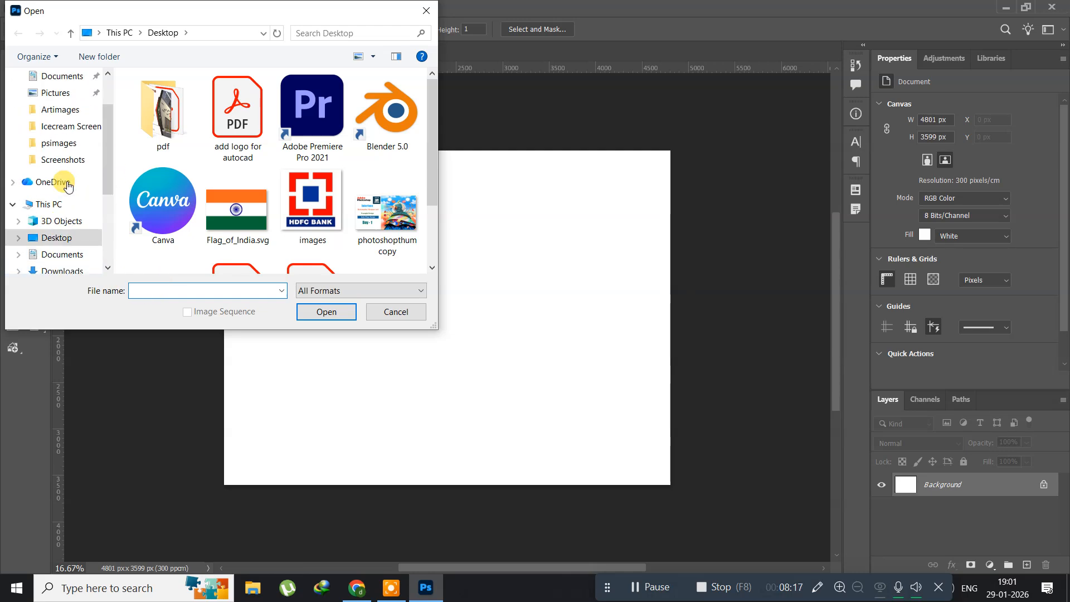
{"action": "left_click", "coordinate": [59, 143]}
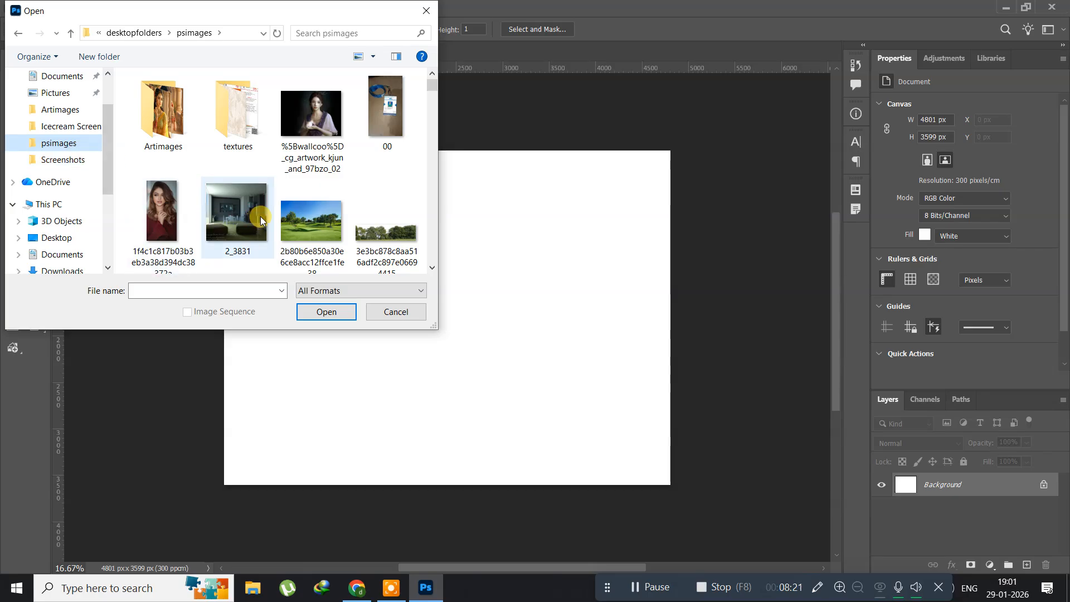
{"action": "scroll", "coordinate": [260, 217], "scroll_direction": "down", "scroll_amount": 3}
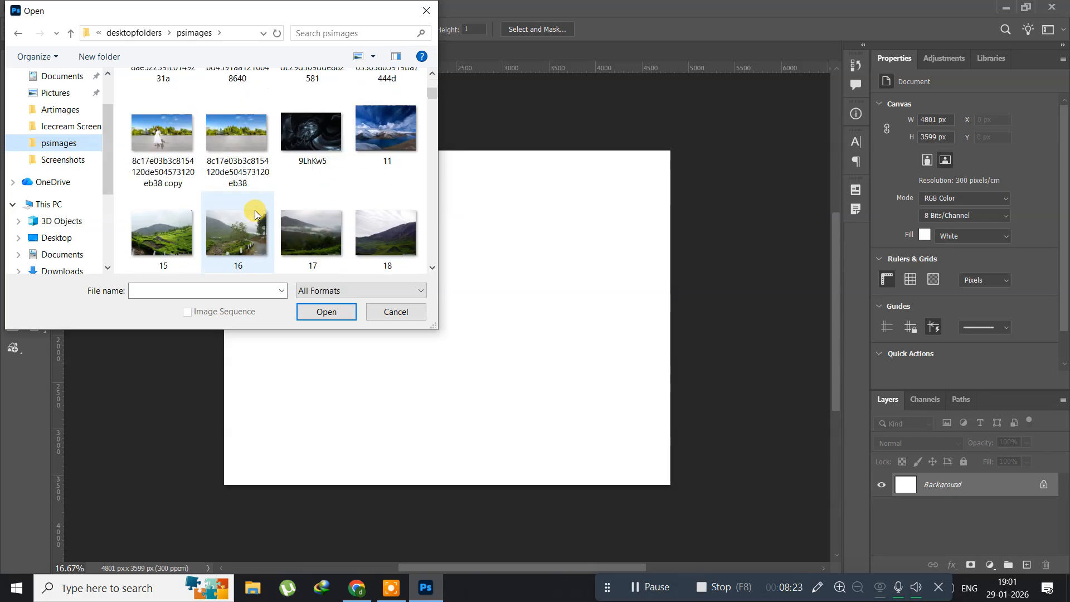
{"action": "scroll", "coordinate": [256, 212], "scroll_direction": "down", "scroll_amount": 3}
{"action": "left_click", "coordinate": [241, 167]}
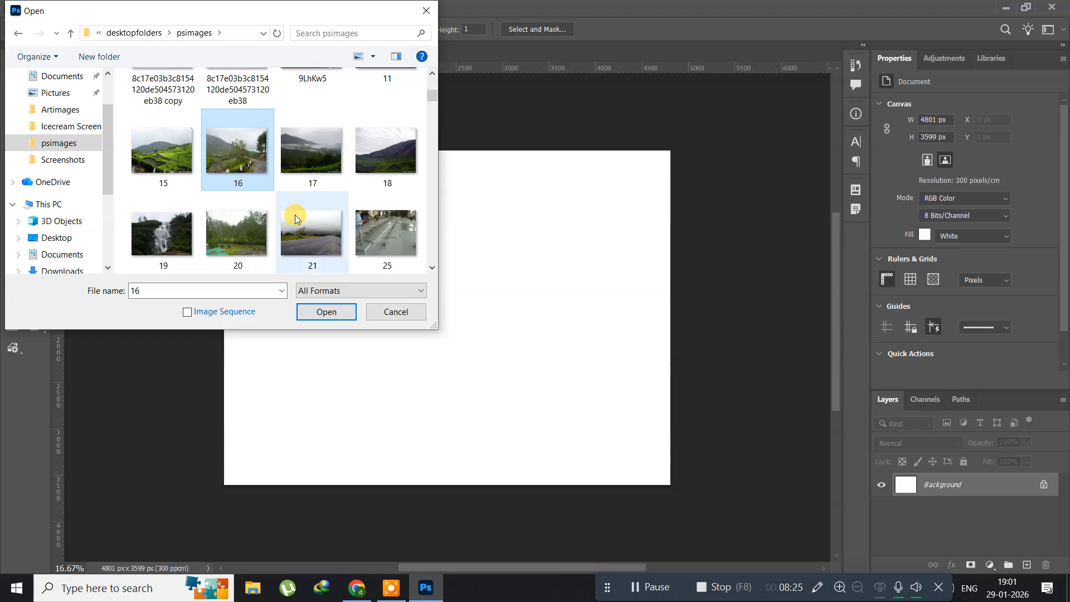
{"action": "left_click", "coordinate": [323, 313]}
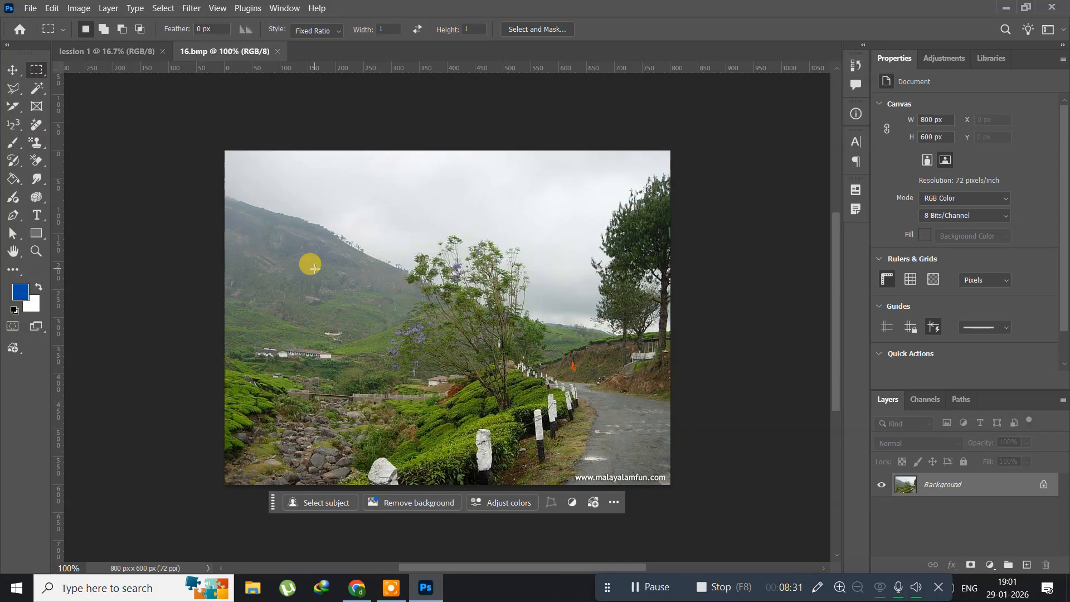
Set the marquee style to Normal and select a rectangle about 619 × 433 px over the middle of the landscape photo.
{"action": "left_click", "coordinate": [313, 36]}
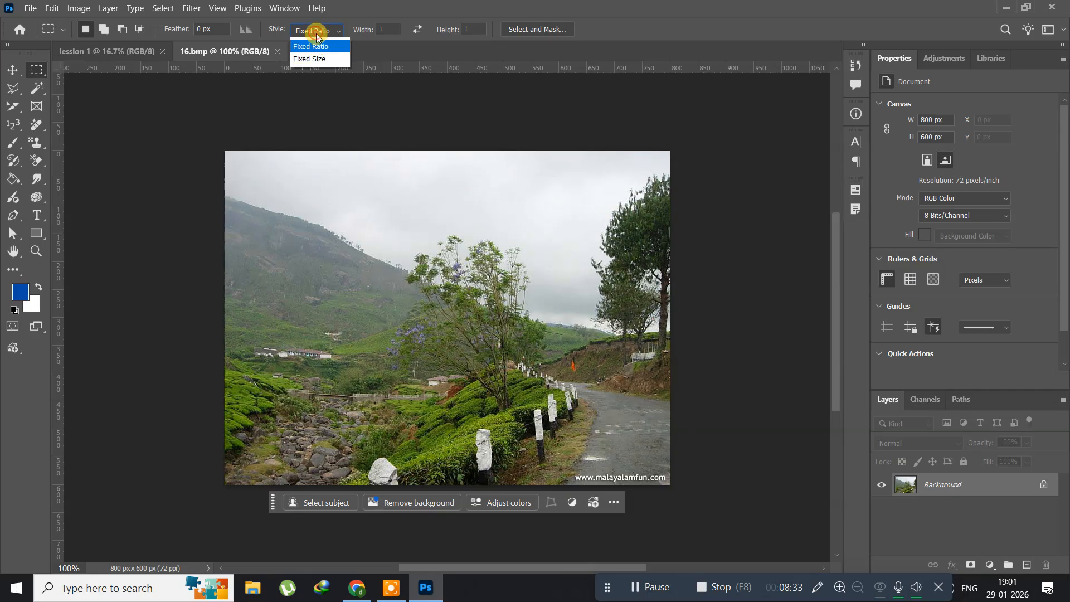
{"action": "left_click", "coordinate": [308, 42]}
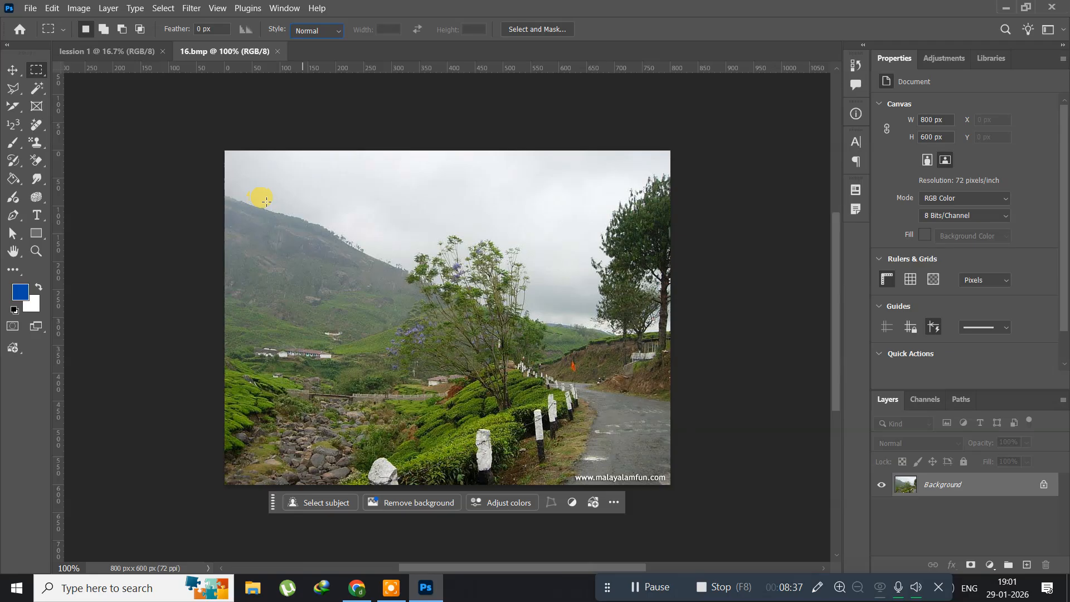
{"action": "left_click_drag", "start_coordinate": [268, 186], "coordinate": [612, 427]}
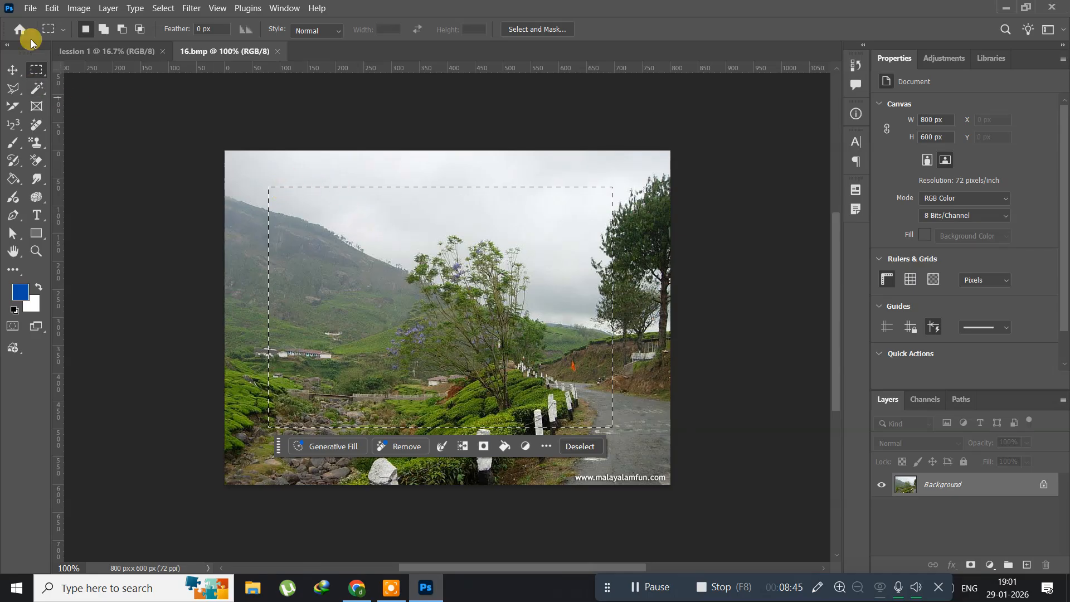
Copy the selected part of the photo and switch to the "lession 1" document.
{"action": "left_click", "coordinate": [51, 7]}
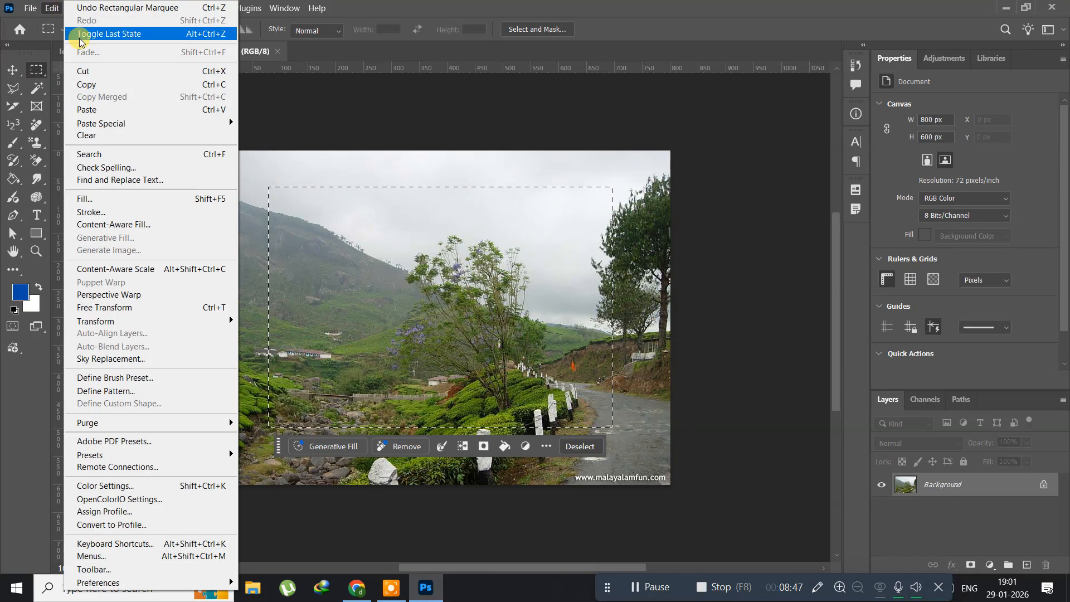
{"action": "left_click", "coordinate": [85, 85]}
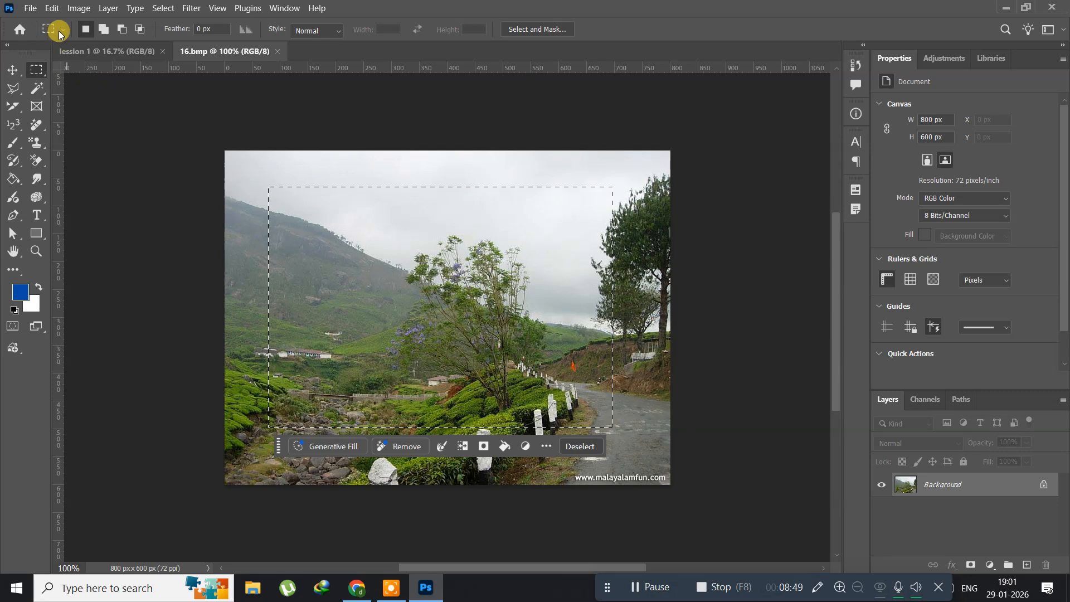
{"action": "left_click", "coordinate": [105, 52]}
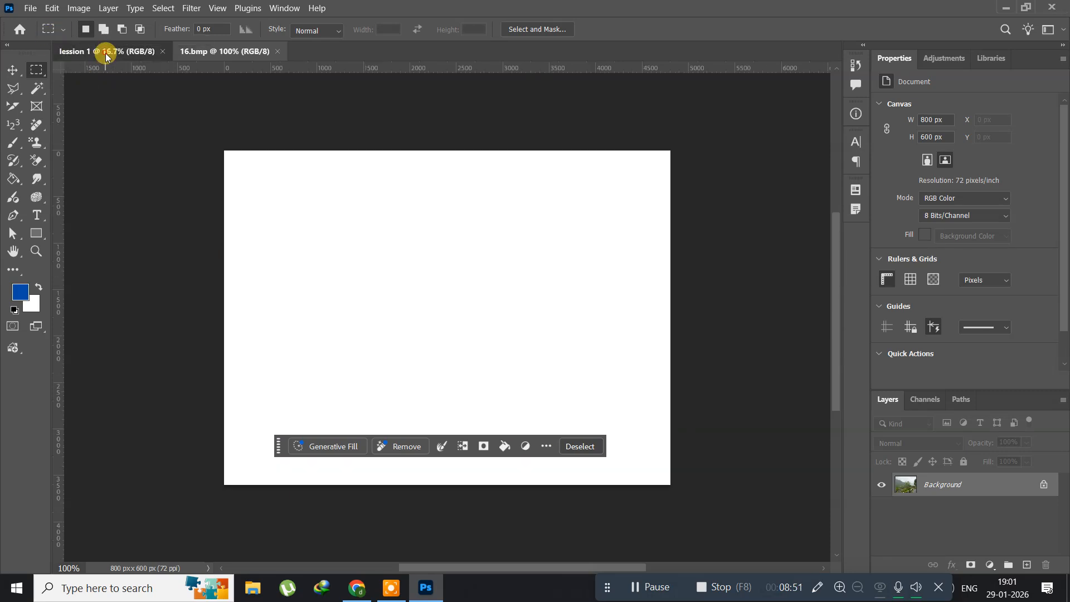
Try pasting the copied photo area into the blank "lession 1" canvas, and undo the paste.
{"action": "left_click", "coordinate": [48, 11]}
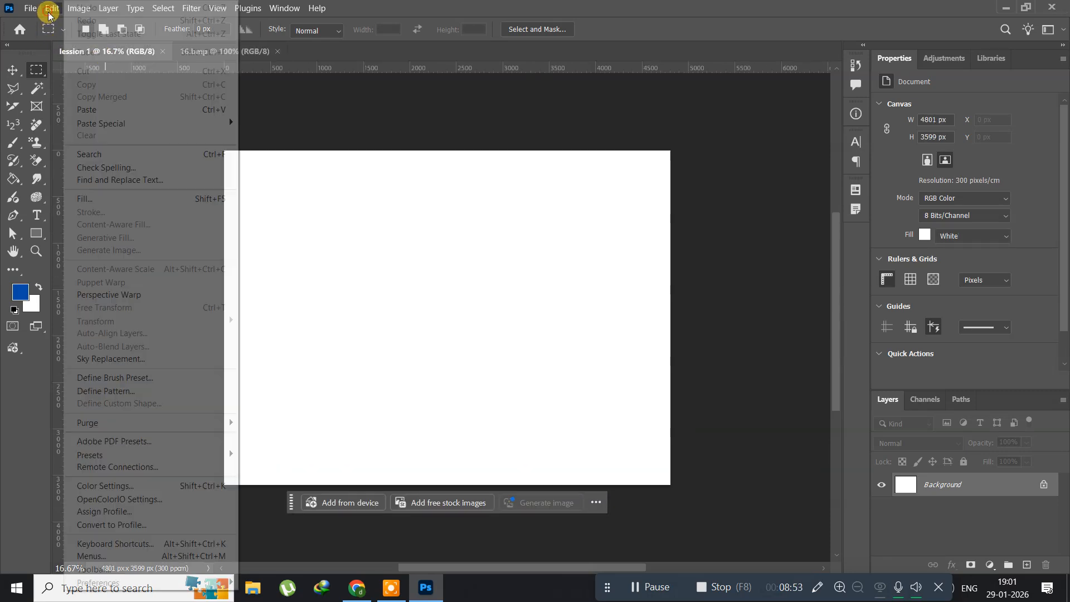
{"action": "left_click", "coordinate": [84, 110]}
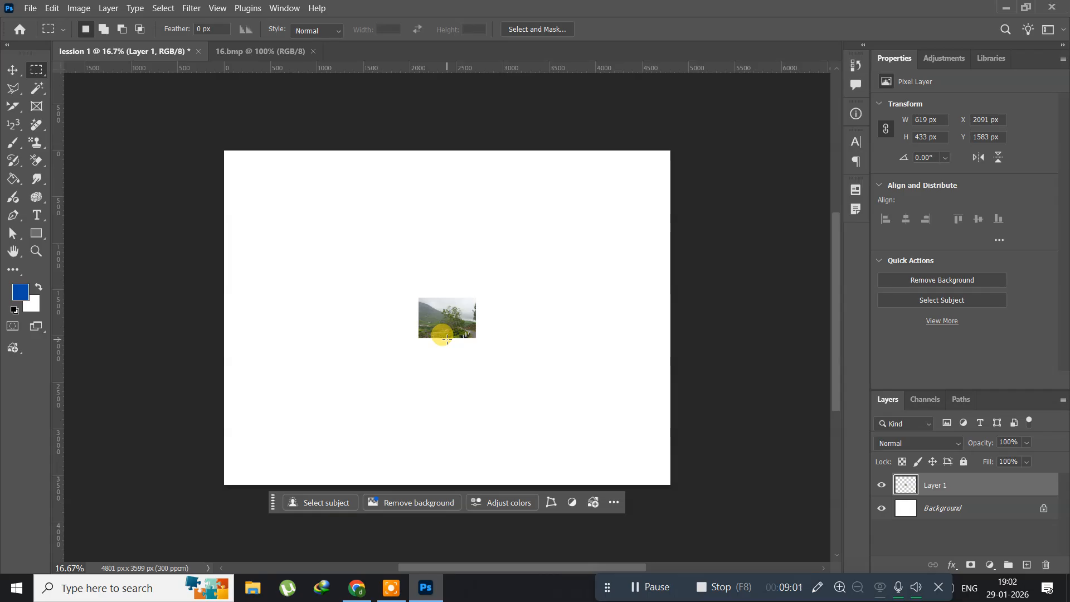
{"action": "key", "text": "ctrl+z"}
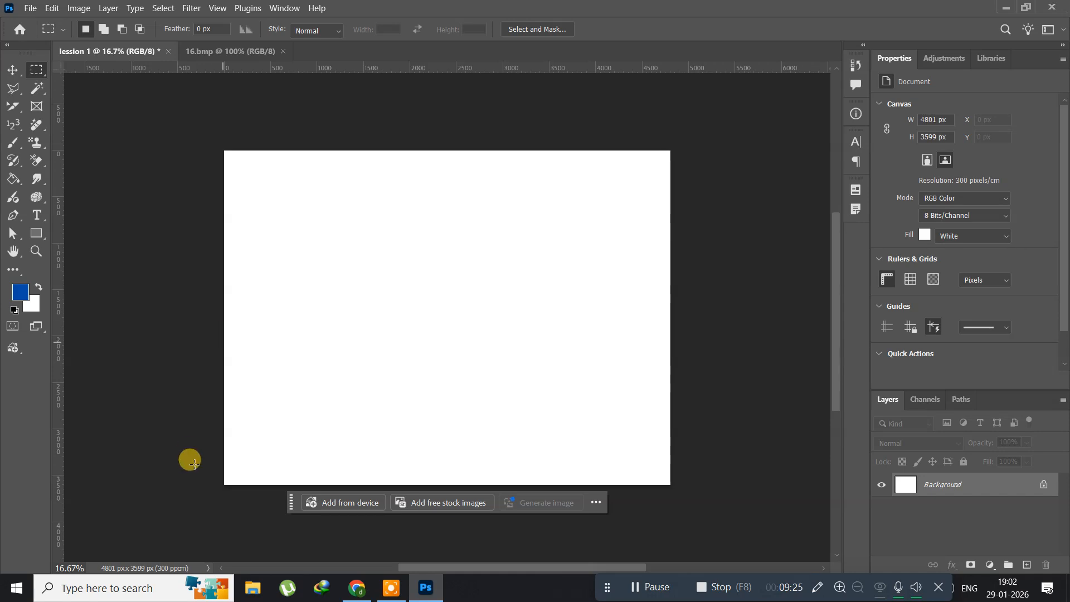
Open the Flag_of_India.svg image from the desktop, examine the flag's bands and wheel enlarged, and return to Photoshop.
{"action": "left_click", "coordinate": [425, 590]}
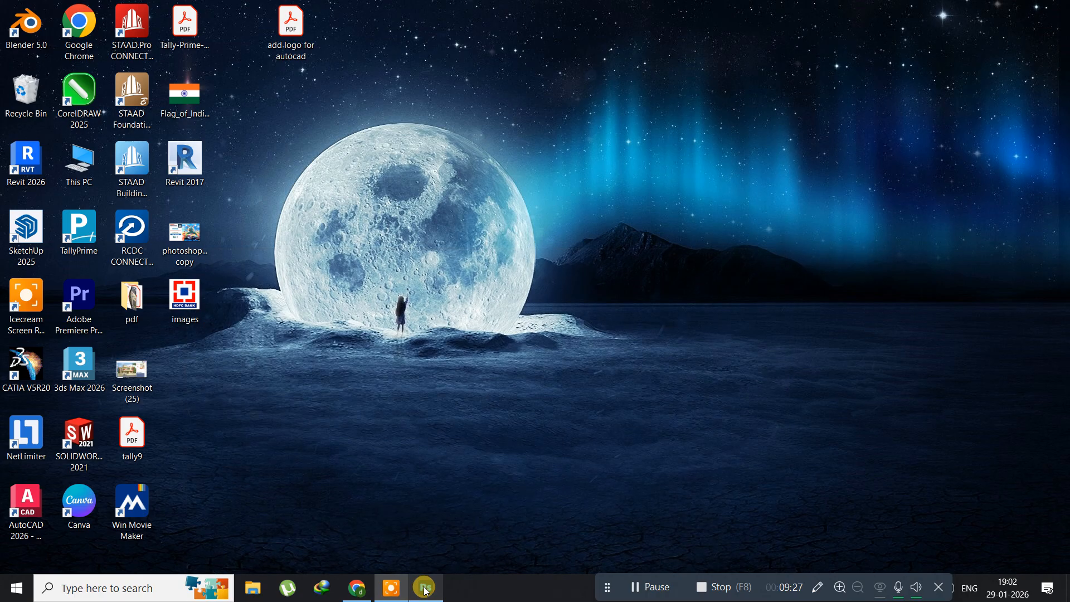
{"action": "left_click", "coordinate": [211, 100]}
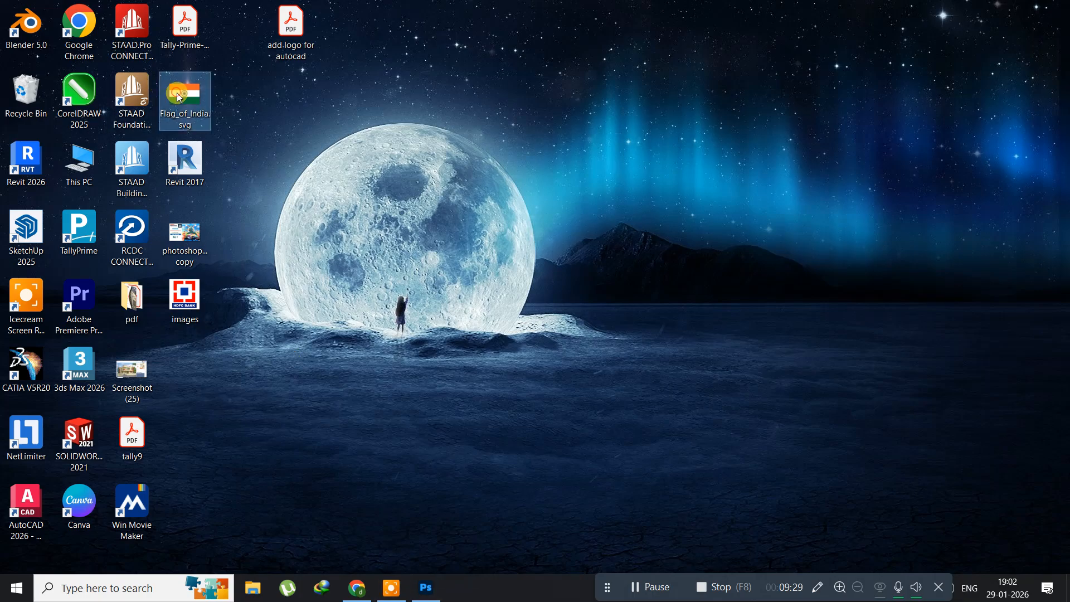
{"action": "double_click", "coordinate": [211, 102]}
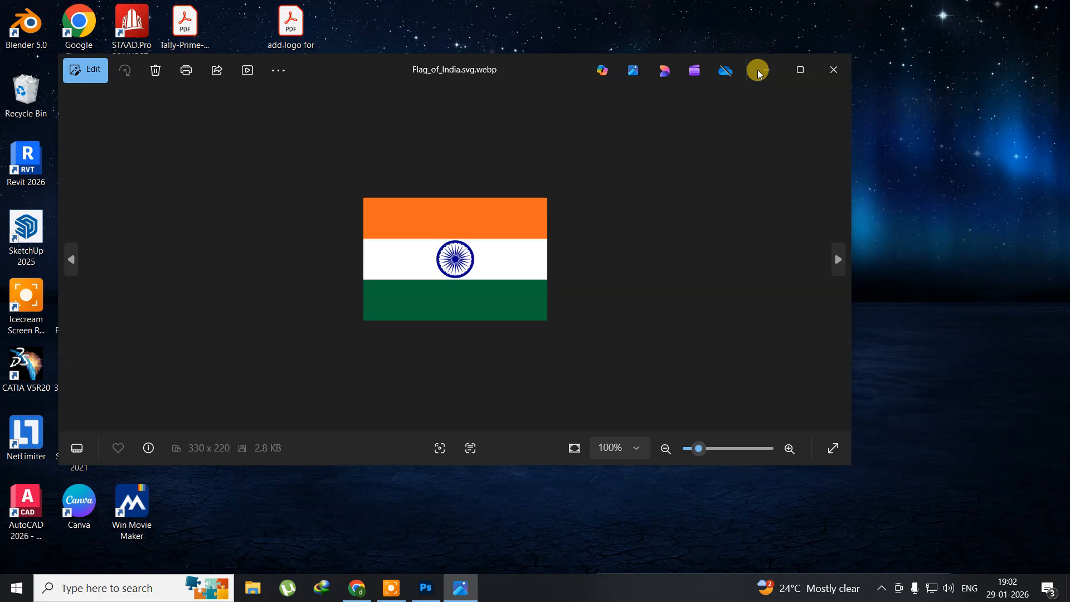
{"action": "scroll", "coordinate": [428, 243], "scroll_direction": "up", "scroll_amount": 5}
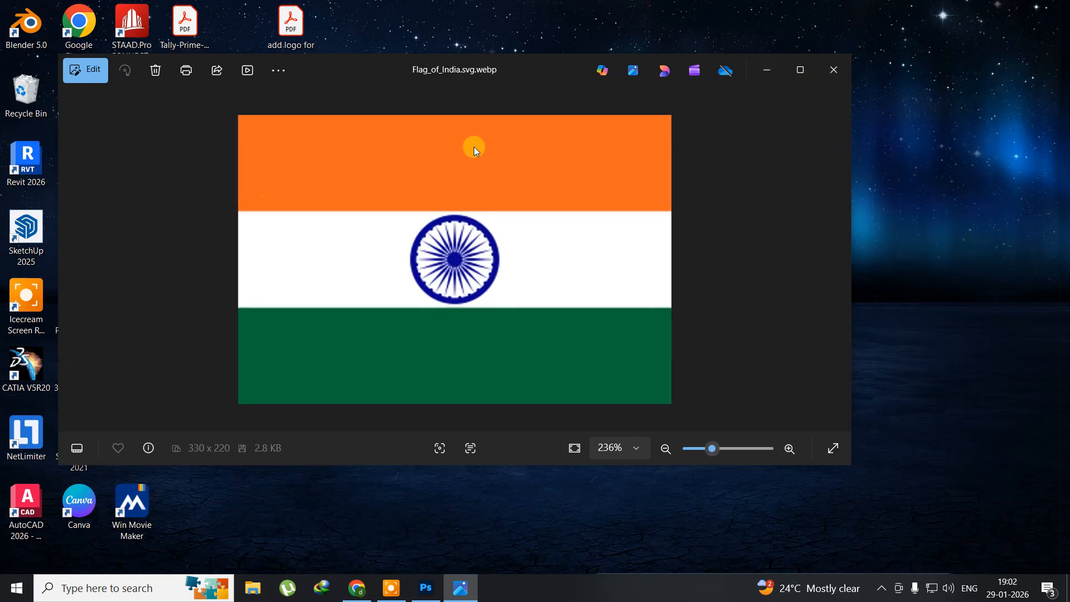
{"action": "left_click", "coordinate": [430, 588]}
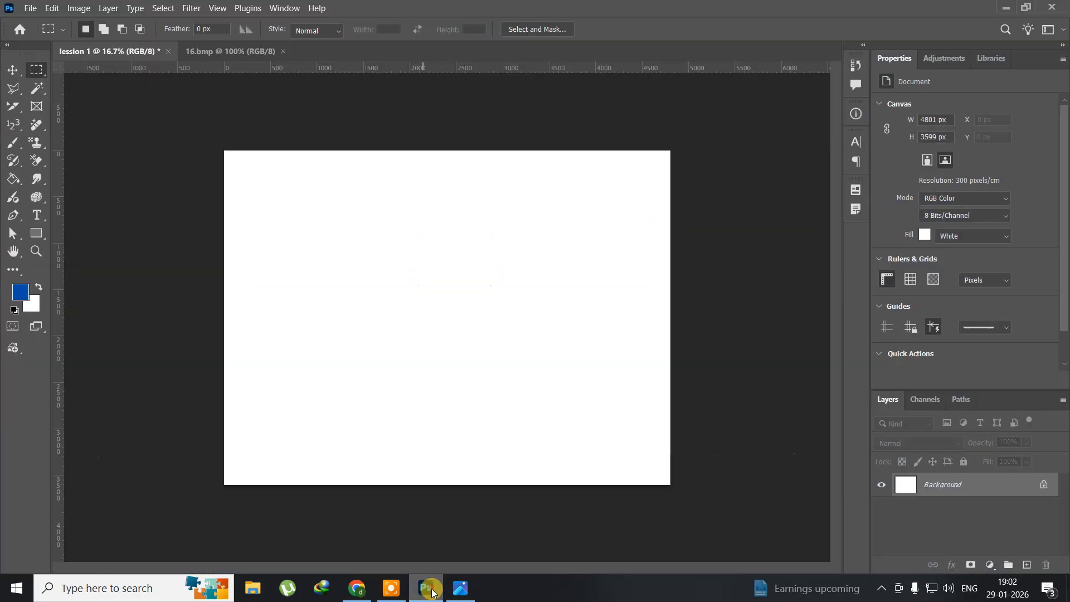
Select a wide rectangular band about 3669 × 739 px across the upper part of the canvas with the Rectangular Marquee Tool.
{"action": "right_click", "coordinate": [40, 73]}
{"action": "left_click", "coordinate": [108, 70]}
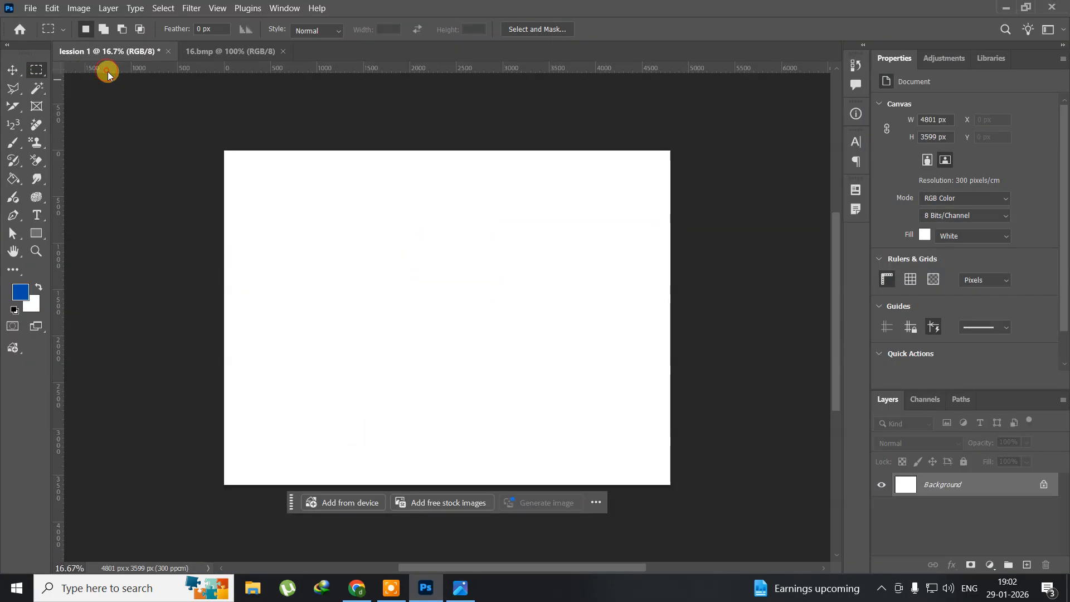
{"action": "left_click_drag", "start_coordinate": [265, 181], "coordinate": [599, 248]}
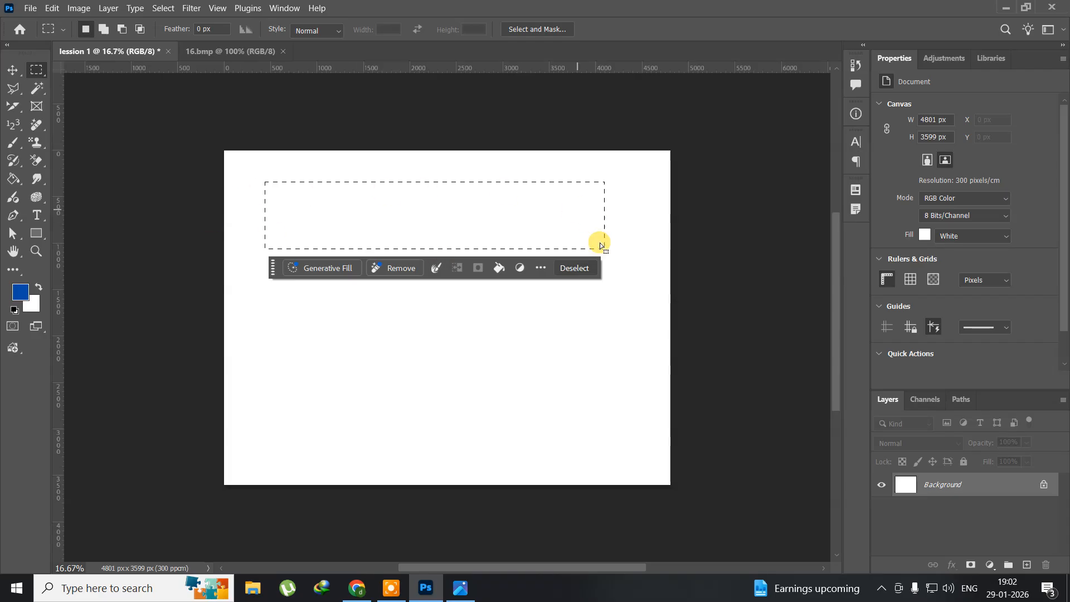
Create a new layer with the default name, Normal mode and 100% opacity, keeping the band selection active.
{"action": "left_click", "coordinate": [108, 9]}
{"action": "mouse_move", "coordinate": [108, 22]}
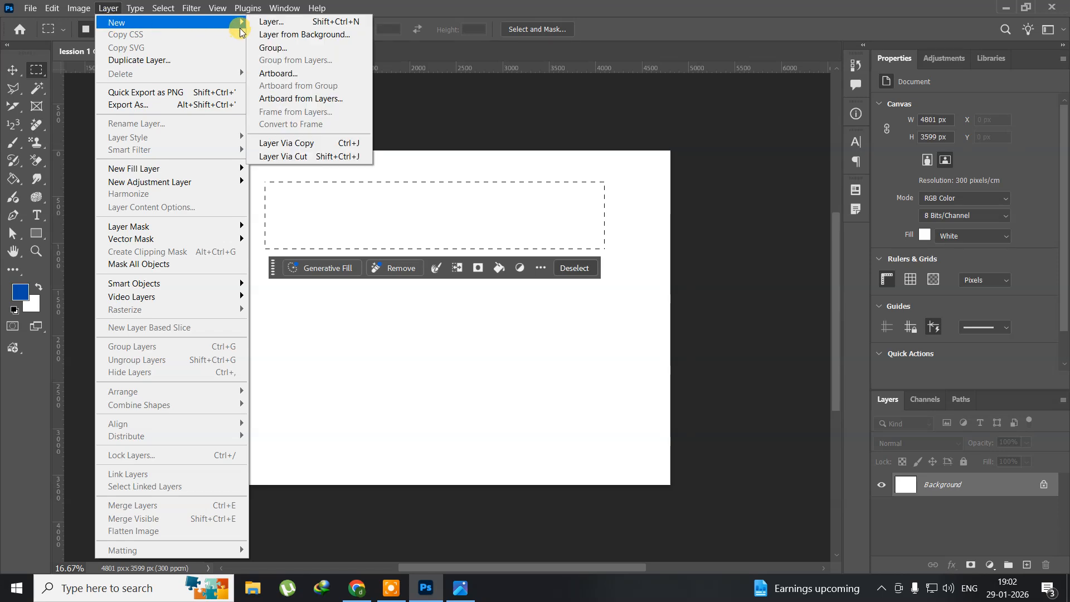
{"action": "left_click", "coordinate": [270, 21]}
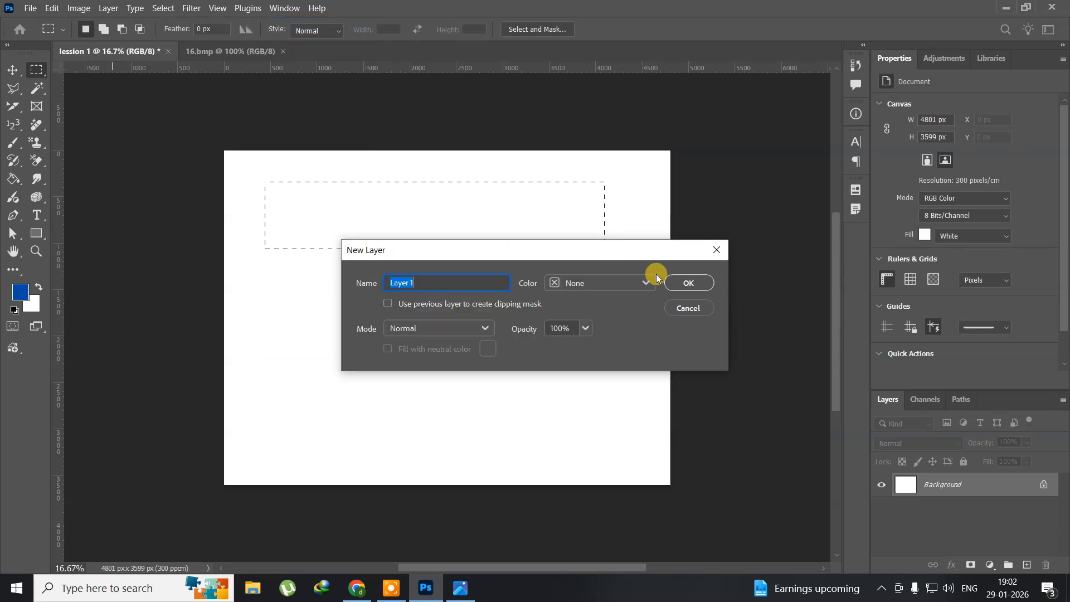
{"action": "left_click", "coordinate": [686, 281]}
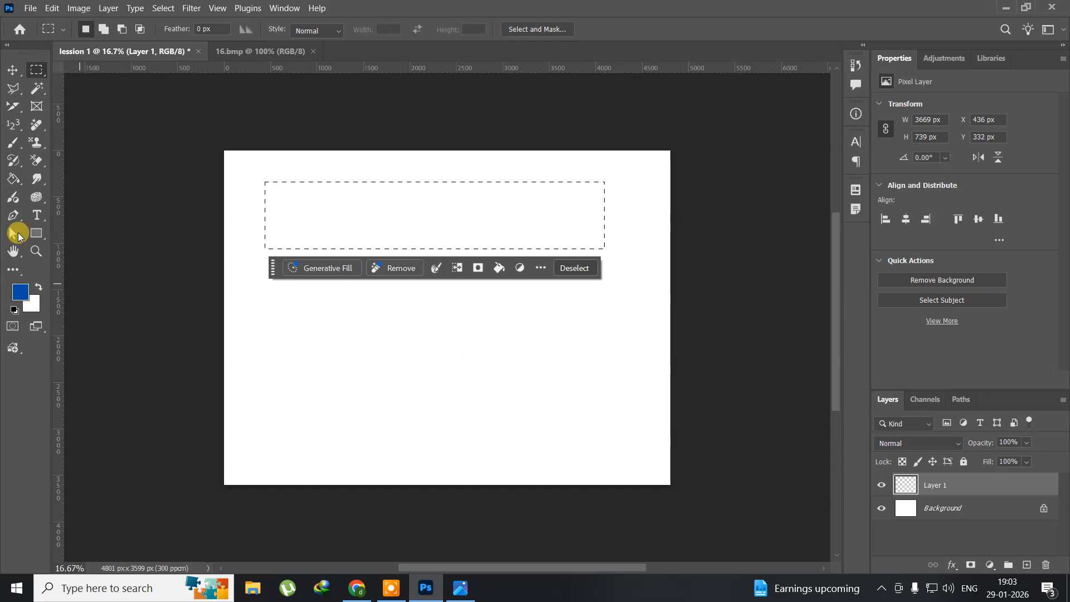
Set the foreground color to orange, f65709.
{"action": "left_click", "coordinate": [20, 293]}
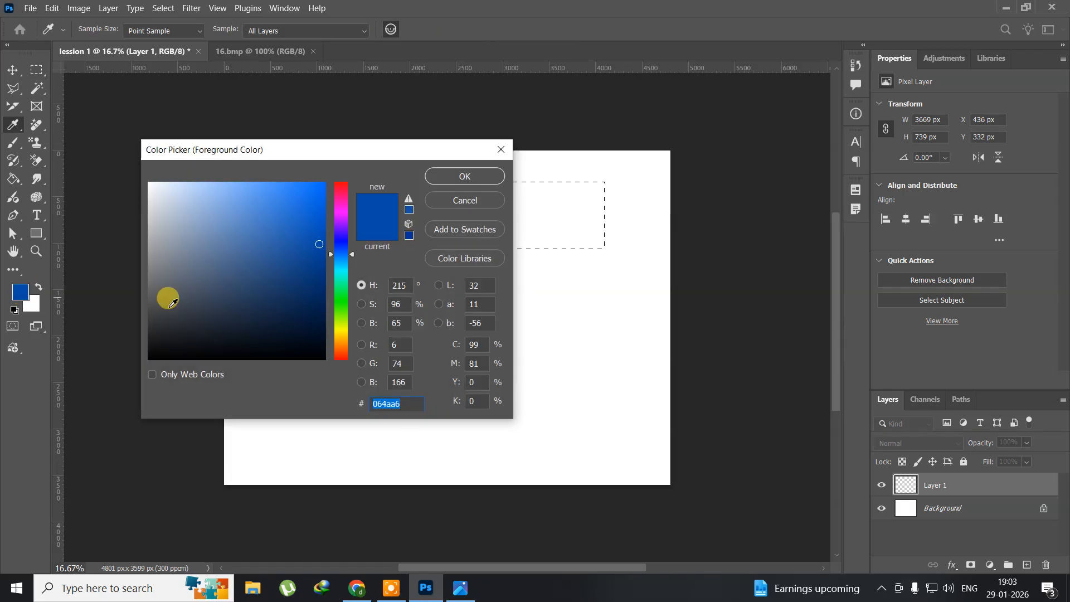
{"action": "left_click", "coordinate": [340, 351]}
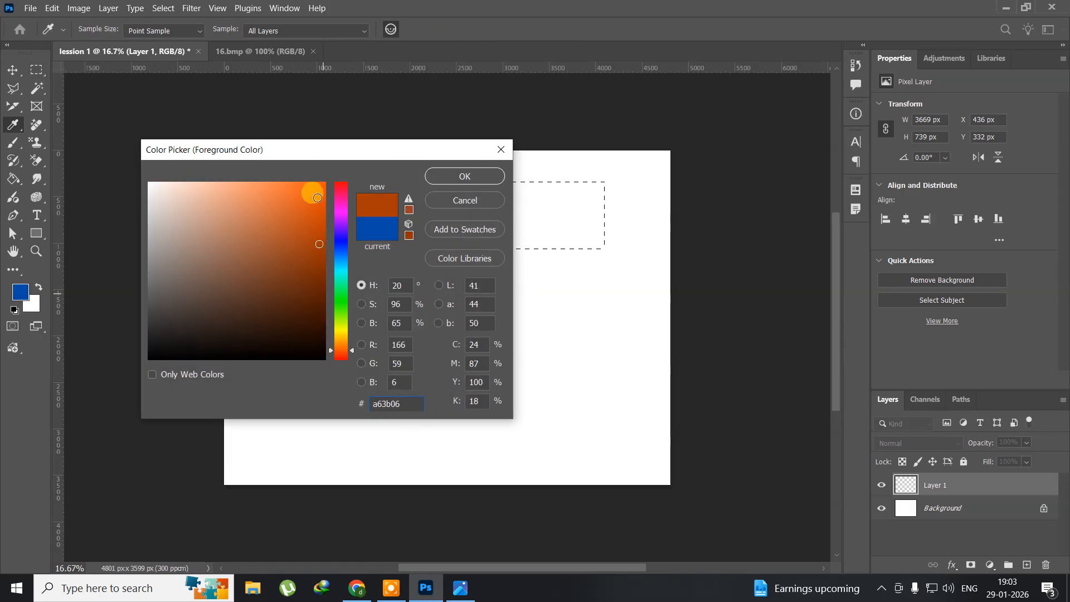
{"action": "left_click", "coordinate": [319, 188]}
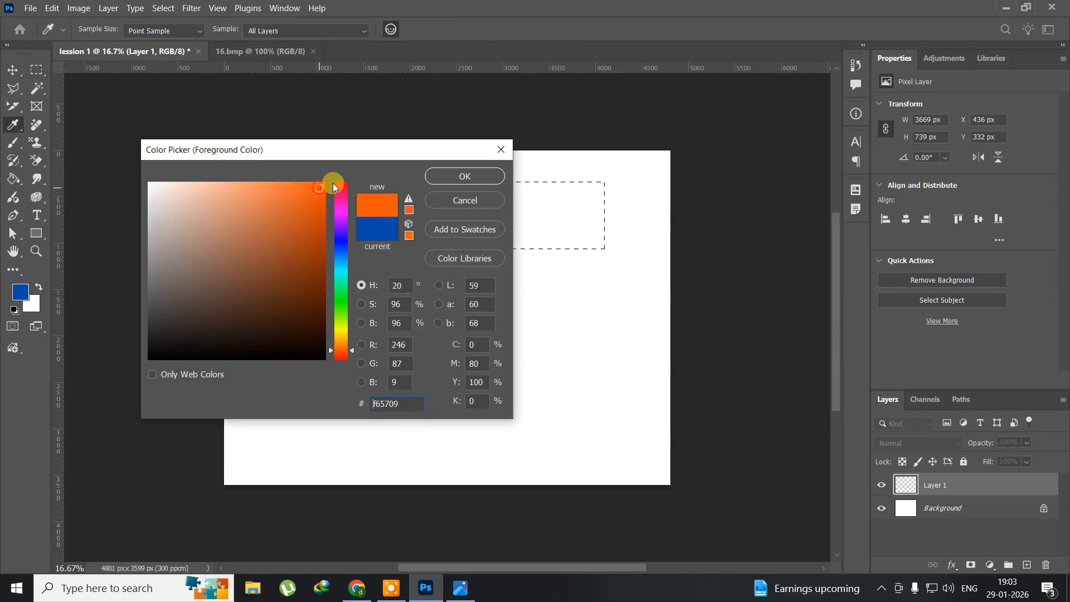
{"action": "left_click", "coordinate": [463, 176]}
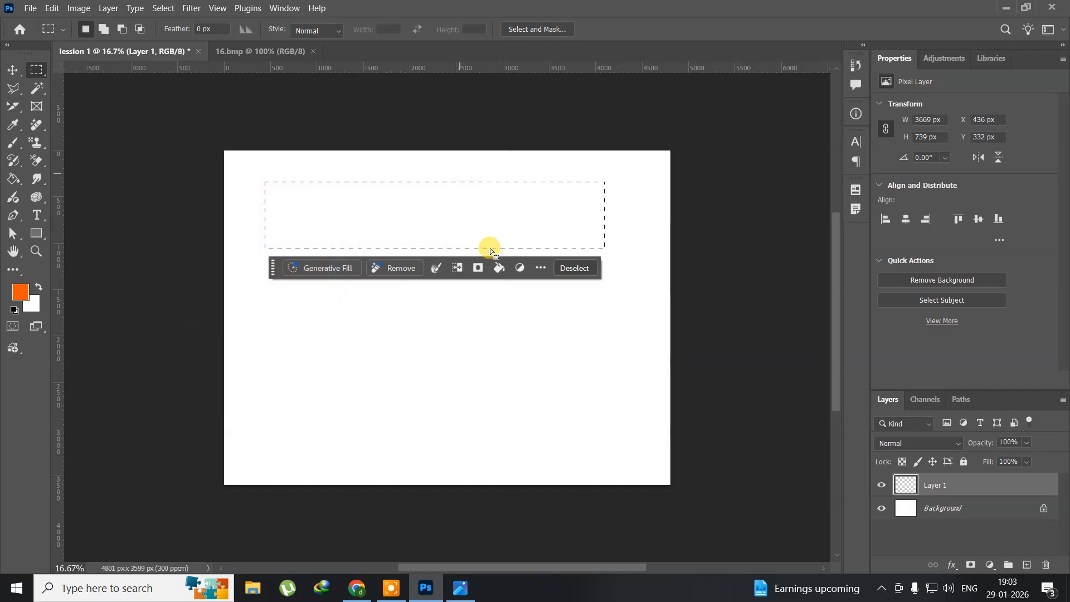
{"action": "left_click", "coordinate": [393, 589]}
{"action": "left_click", "coordinate": [600, 530]}
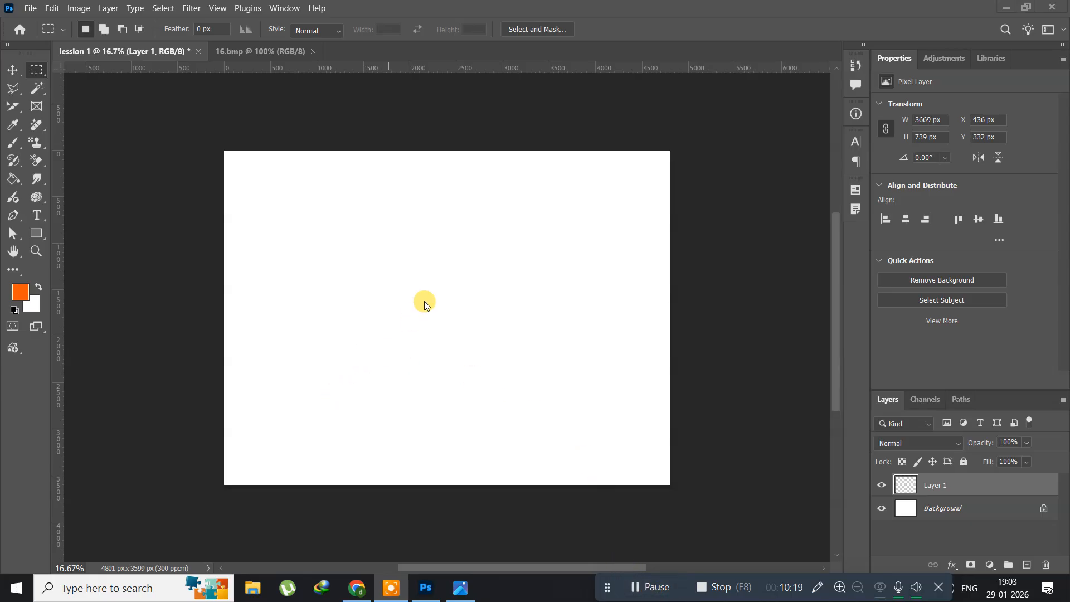
{"action": "key", "text": "ctrl+z"}
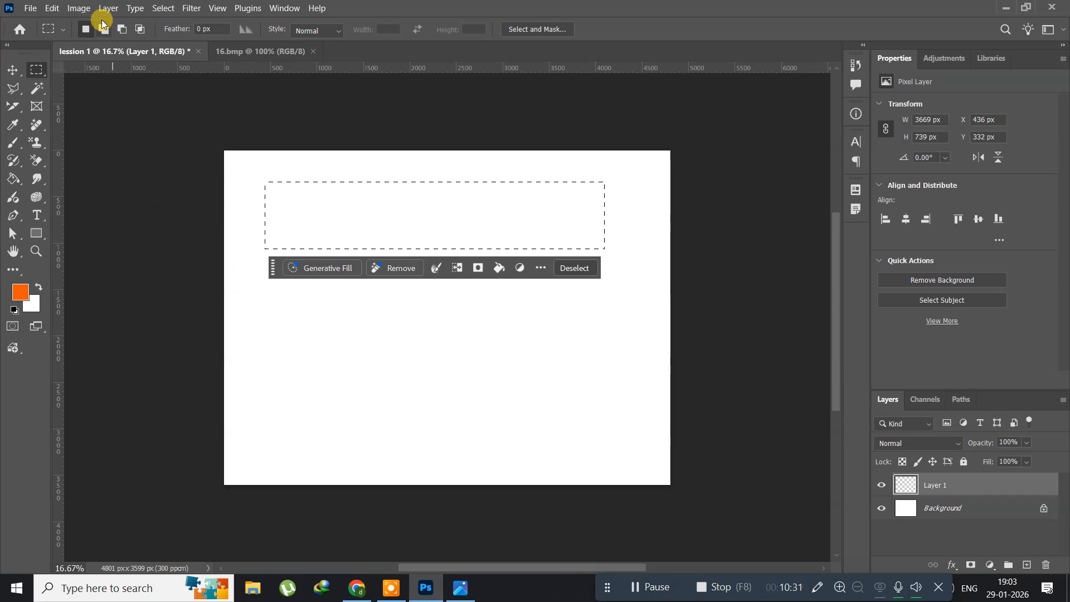
Fill the selected upper band with the orange foreground color in Normal mode at 100% opacity.
{"action": "left_click", "coordinate": [51, 7]}
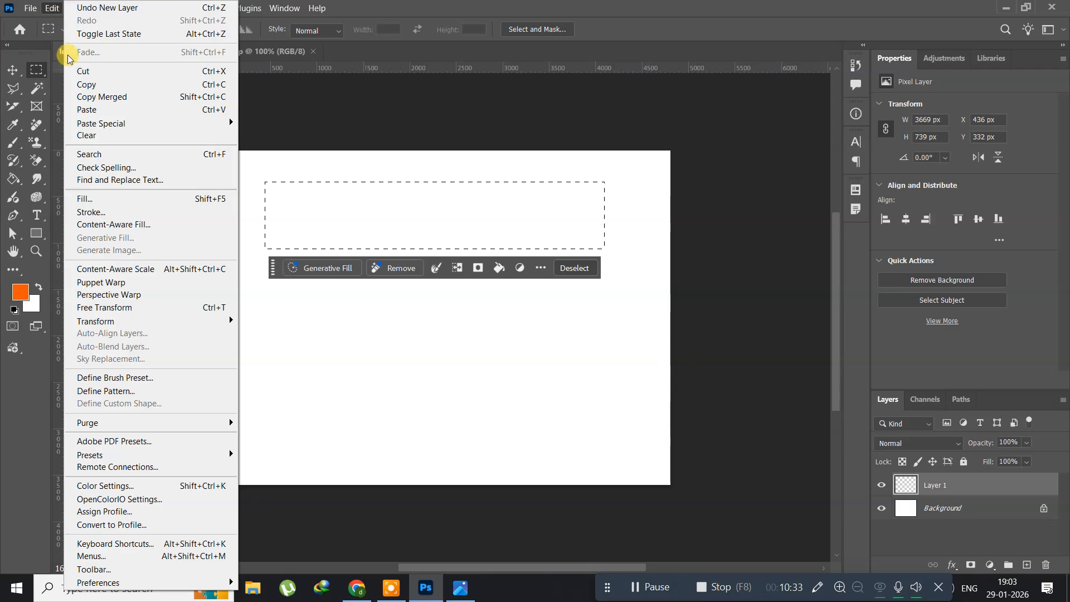
{"action": "left_click", "coordinate": [119, 198]}
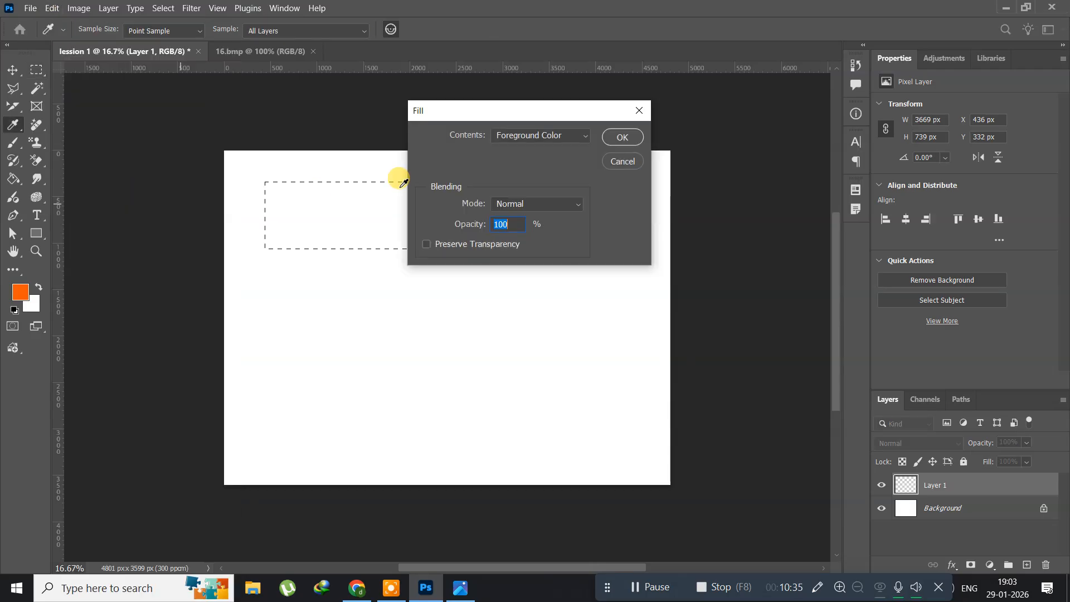
{"action": "left_click", "coordinate": [520, 138]}
{"action": "left_click", "coordinate": [524, 138]}
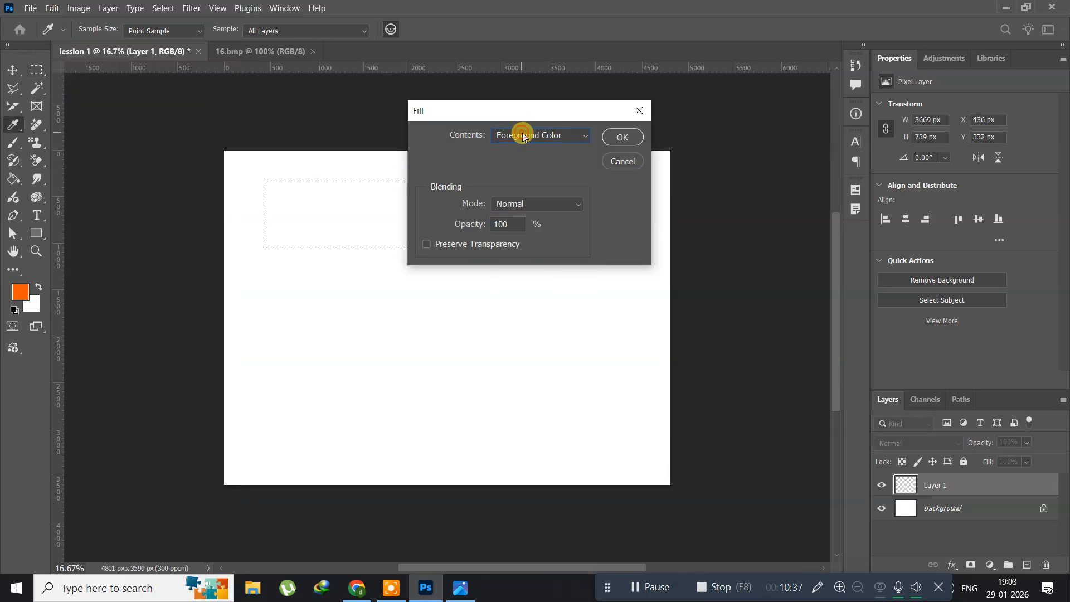
{"action": "left_click", "coordinate": [622, 137]}
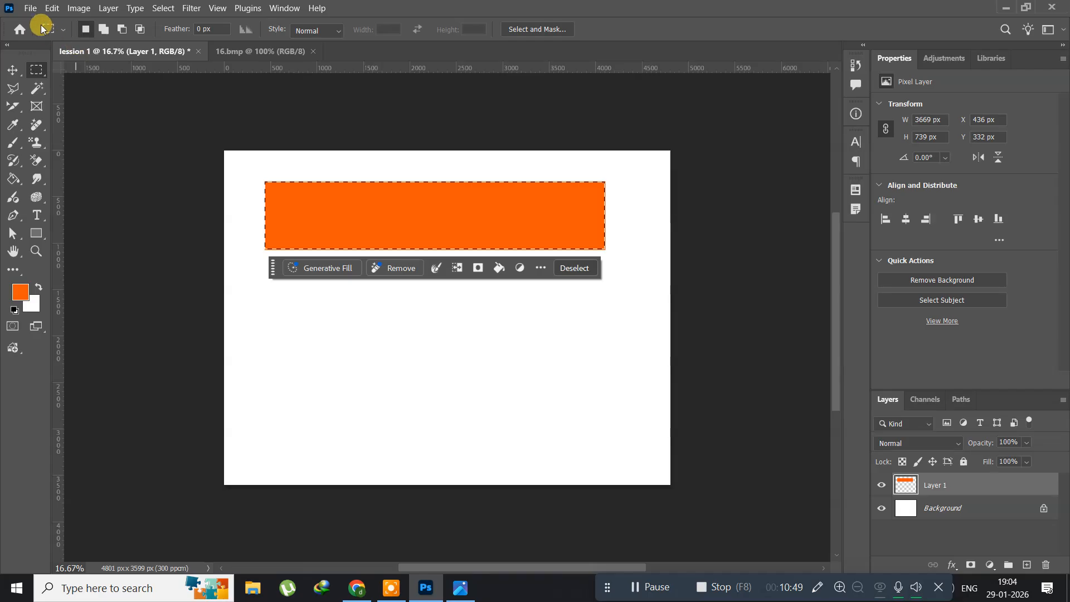
Check the order of the color bands in the Flag_of_India.svg reference image and return to Photoshop.
{"action": "left_click", "coordinate": [51, 9]}
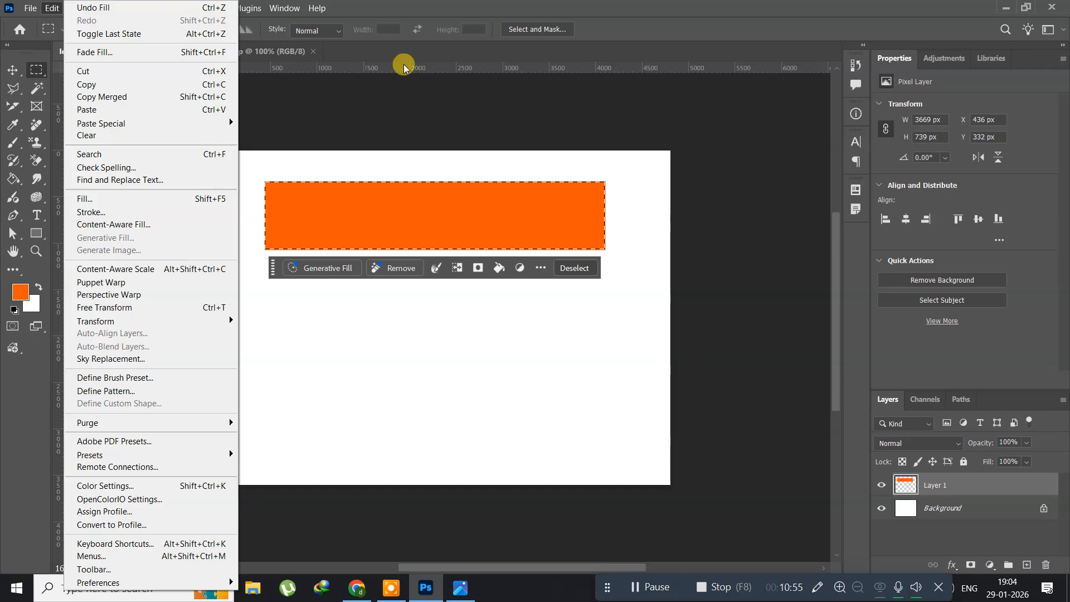
{"action": "left_click", "coordinate": [418, 6]}
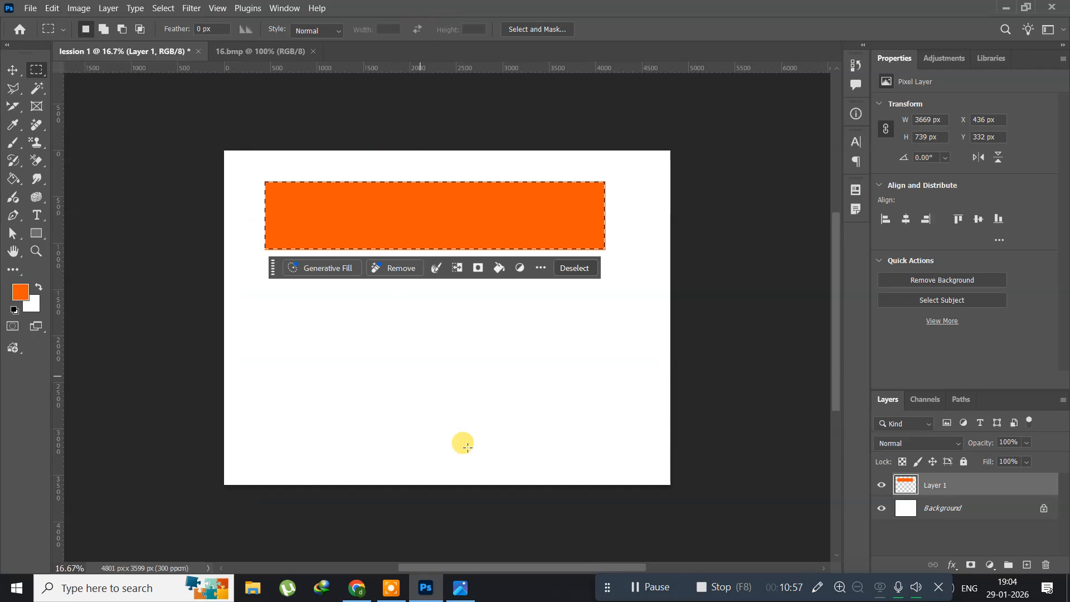
{"action": "left_click", "coordinate": [460, 587]}
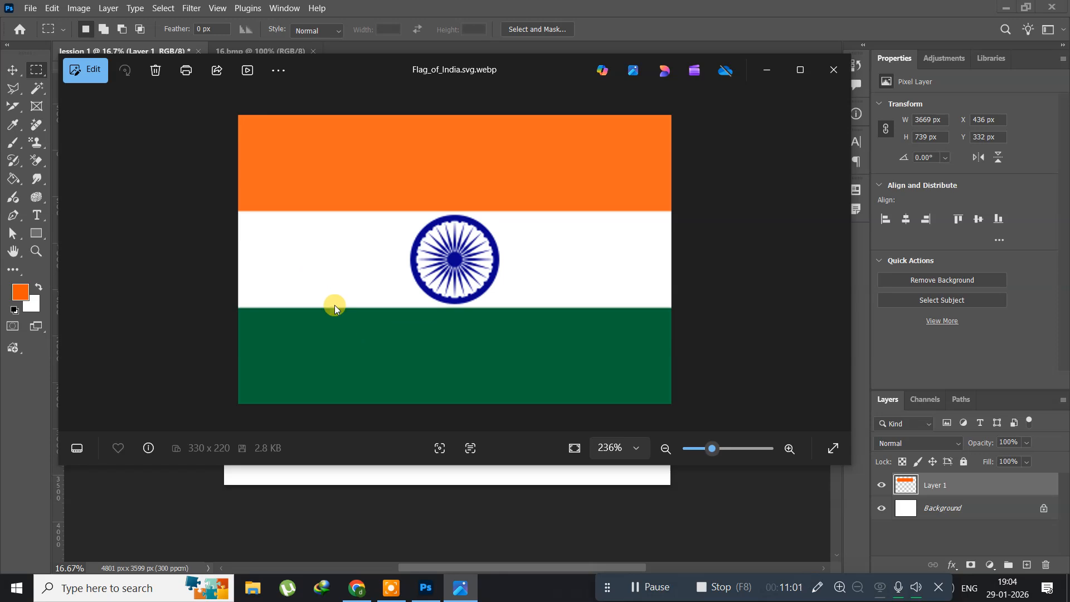
{"action": "left_click", "coordinate": [426, 587]}
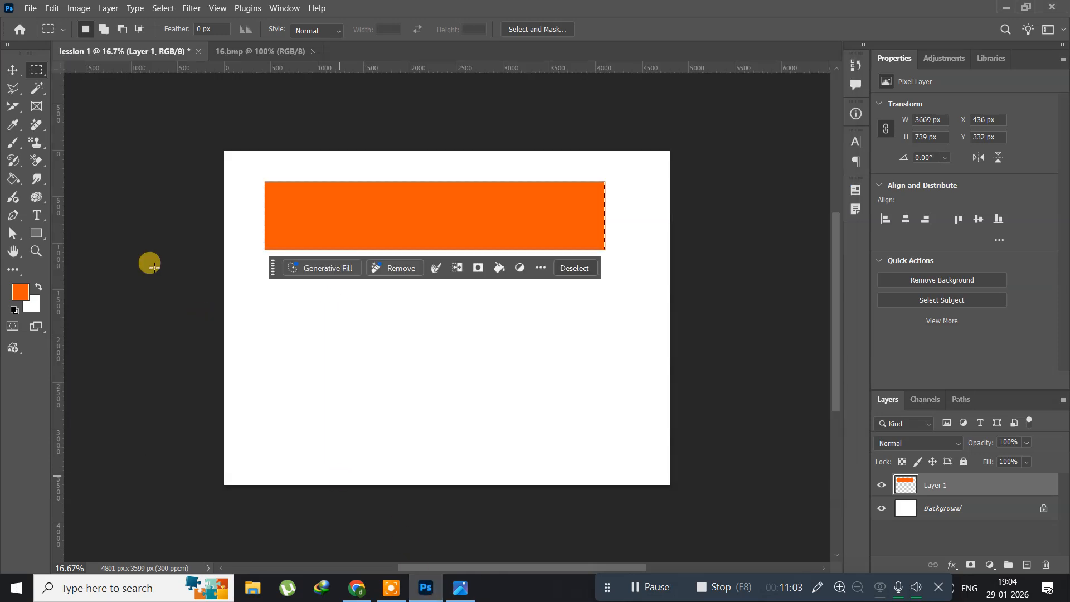
Create a new layer above the orange band with the default name, Normal mode and 100% opacity, keeping the selection active.
{"action": "left_click", "coordinate": [109, 8]}
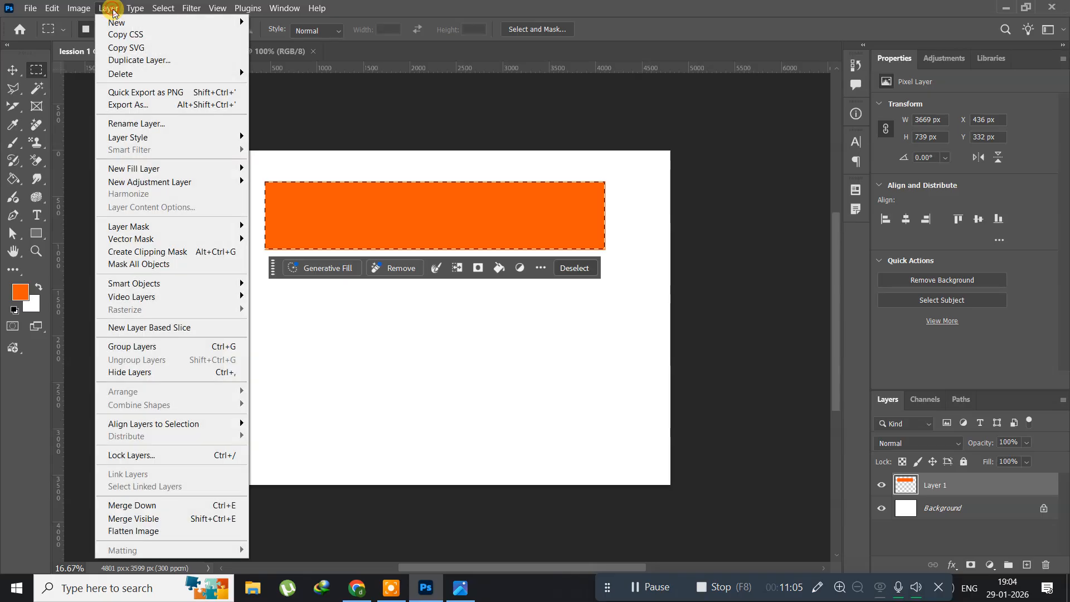
{"action": "mouse_move", "coordinate": [110, 21]}
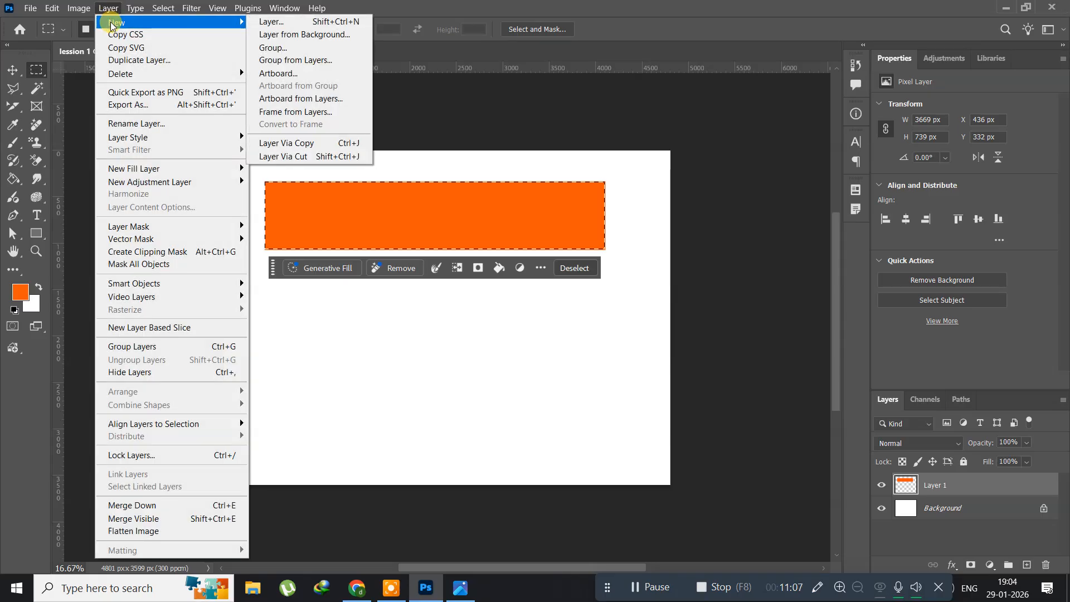
{"action": "left_click", "coordinate": [271, 22]}
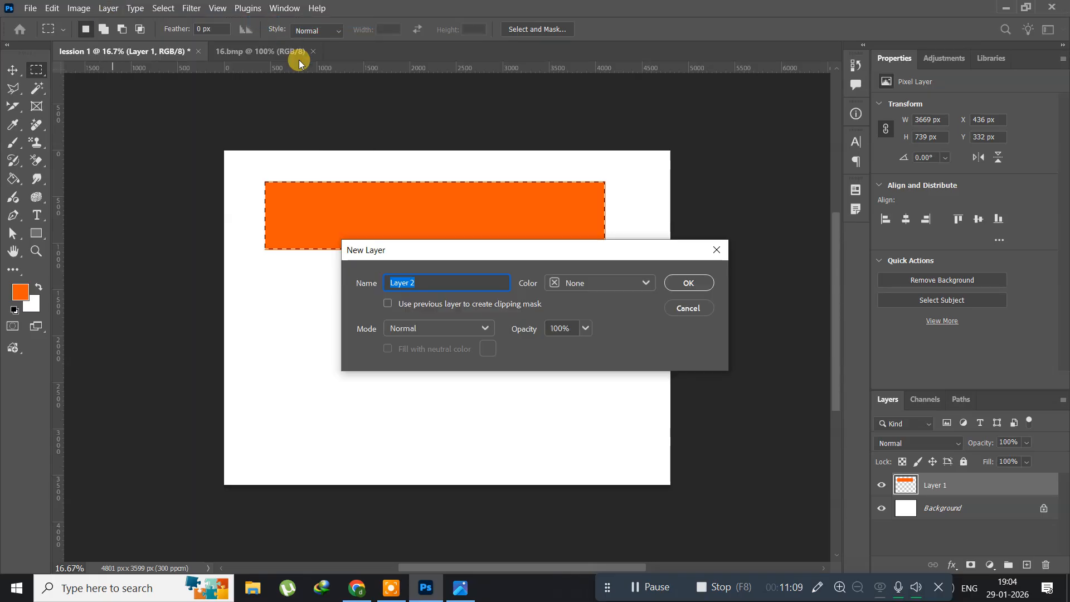
{"action": "left_click", "coordinate": [690, 282]}
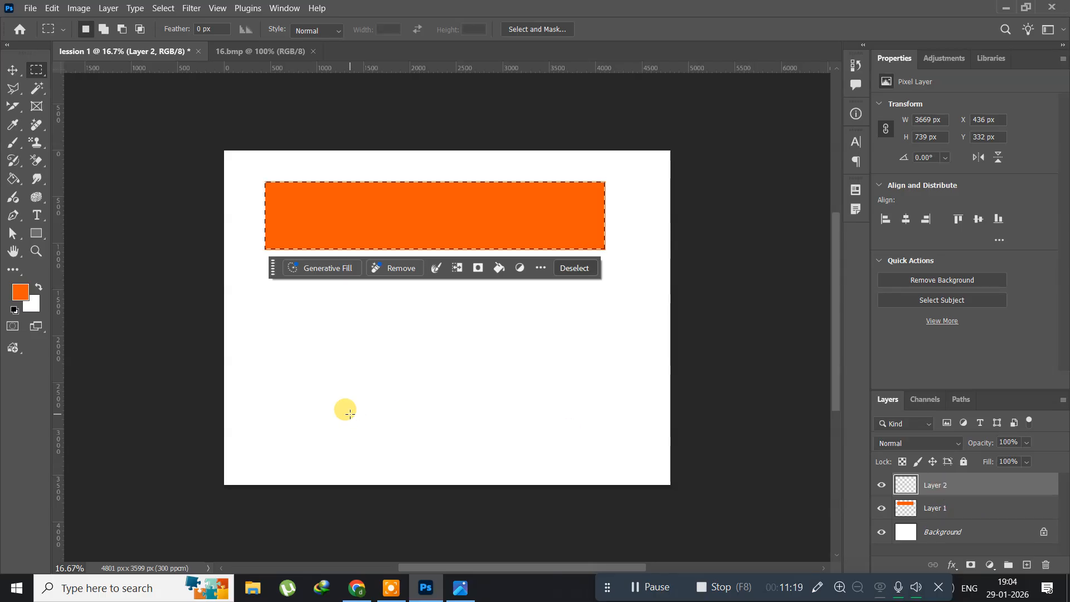
Set the foreground color to off-white f6f5f4 and fill the band selection with it on the new layer at 100% opacity.
{"action": "left_click", "coordinate": [20, 292]}
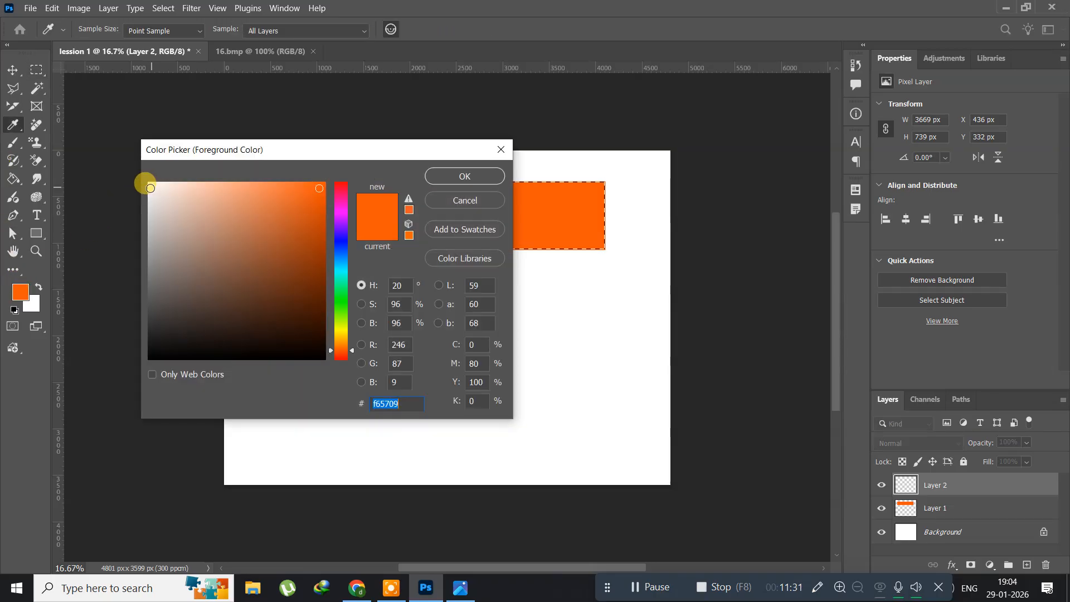
{"action": "left_click", "coordinate": [150, 188]}
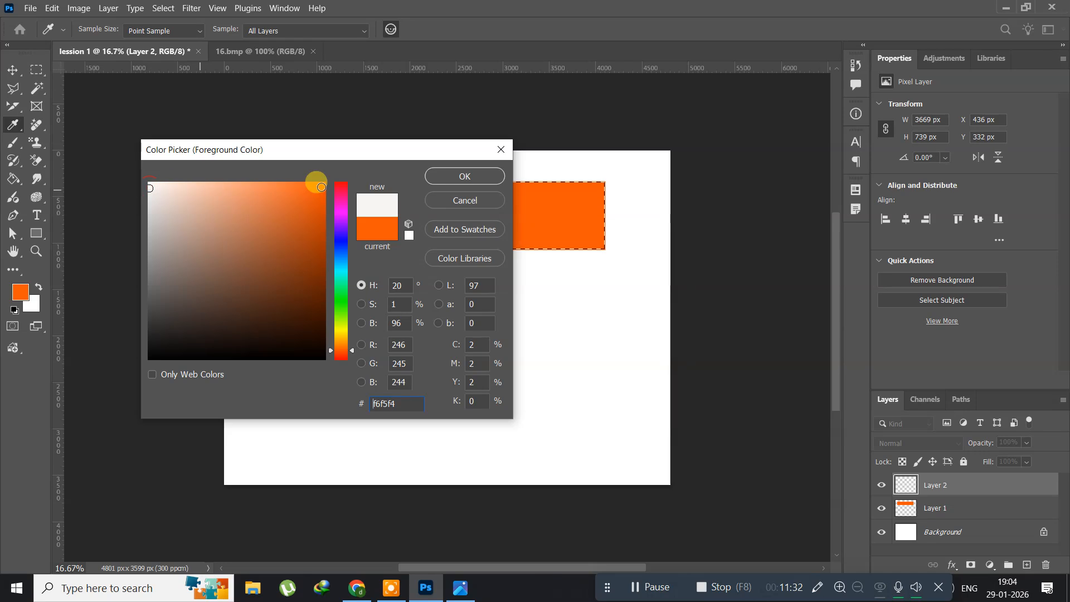
{"action": "left_click", "coordinate": [445, 177]}
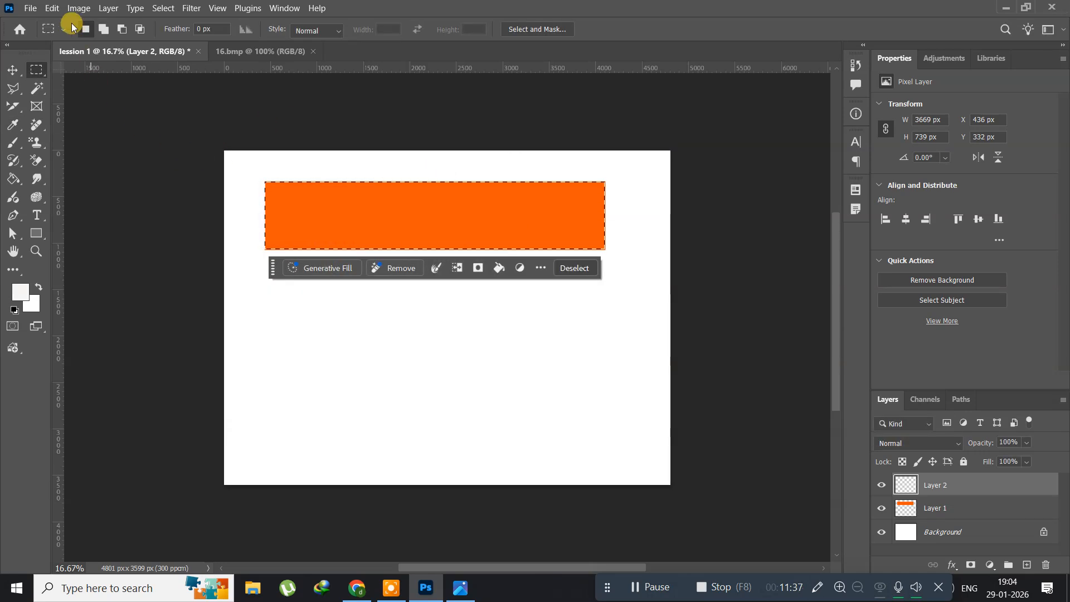
{"action": "left_click", "coordinate": [54, 10]}
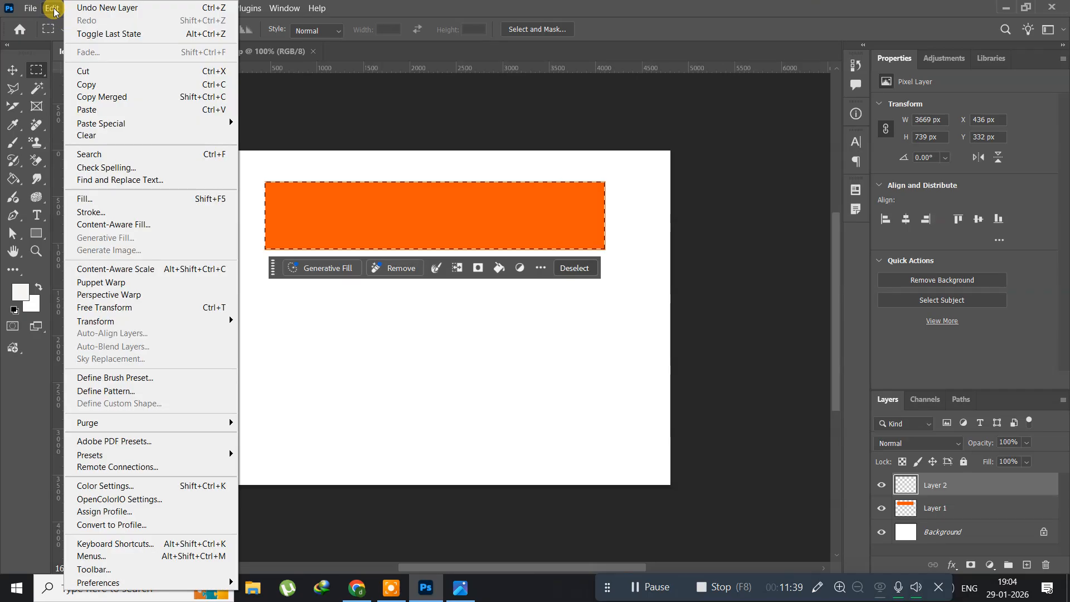
{"action": "left_click", "coordinate": [106, 199]}
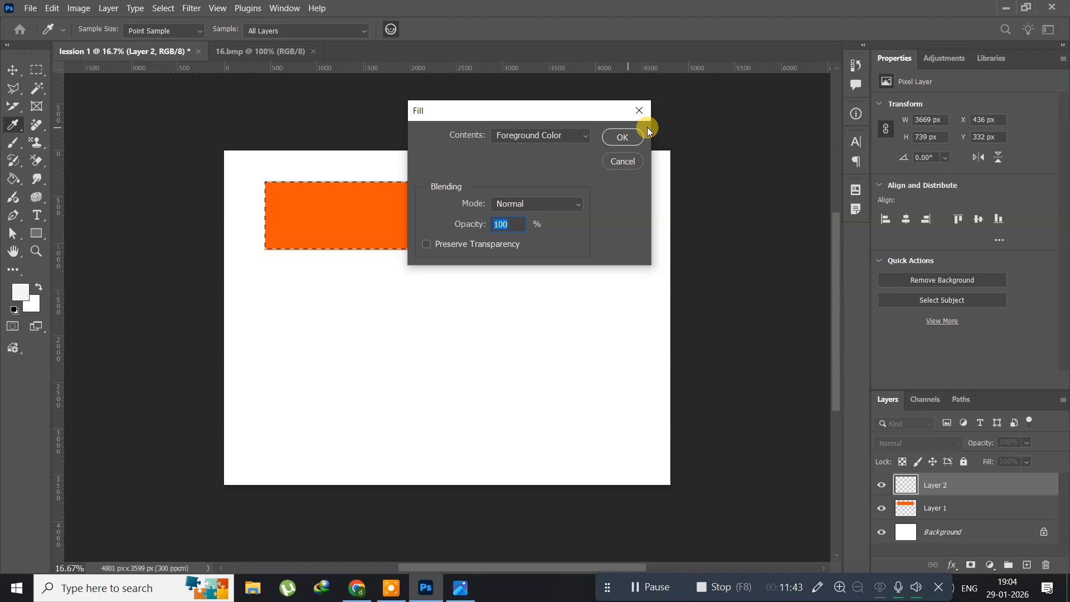
{"action": "left_click", "coordinate": [621, 135]}
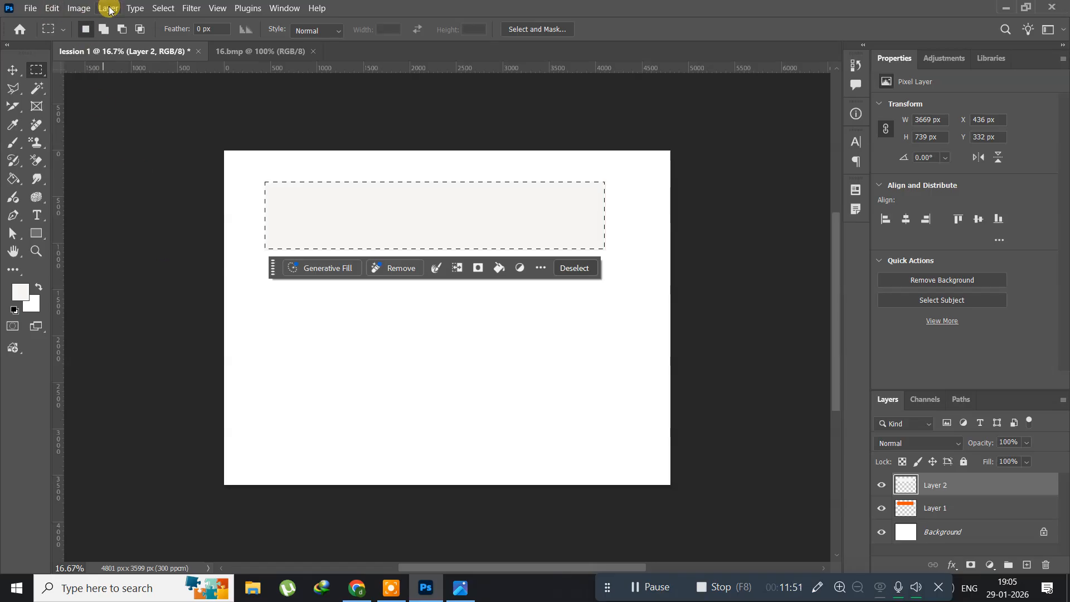
Add another new layer above the off-white band with the default name, Normal mode and 100% opacity.
{"action": "left_click", "coordinate": [109, 9]}
{"action": "mouse_move", "coordinate": [125, 23]}
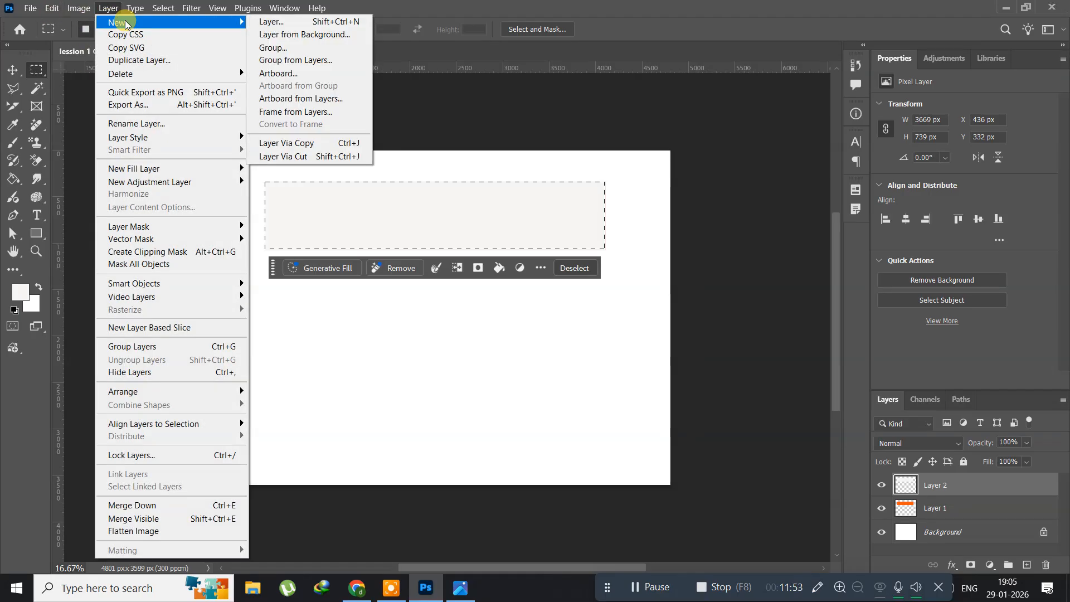
{"action": "left_click", "coordinate": [273, 21]}
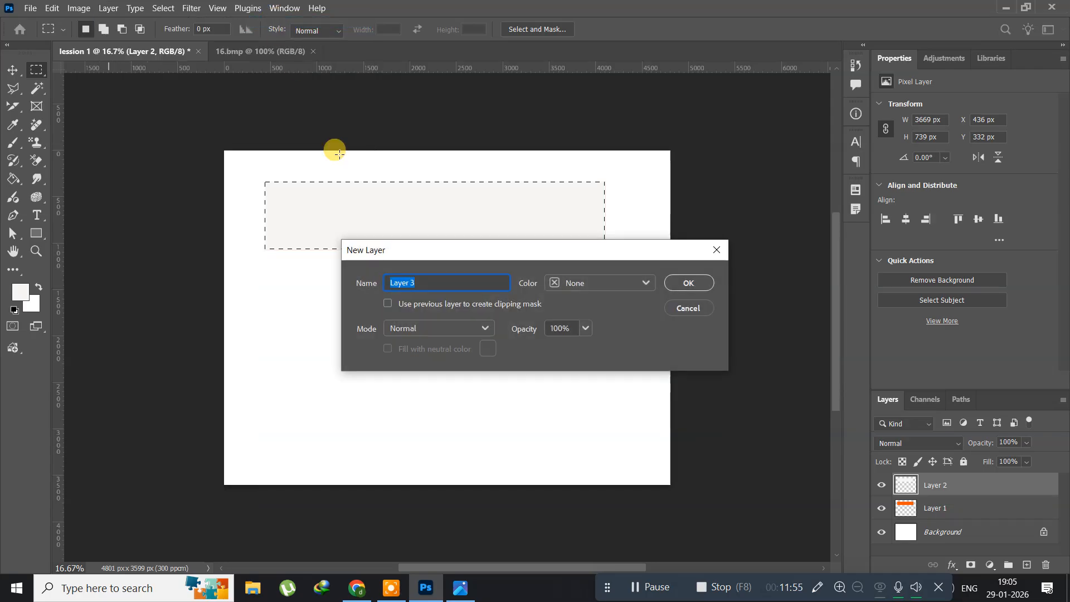
{"action": "left_click", "coordinate": [688, 282]}
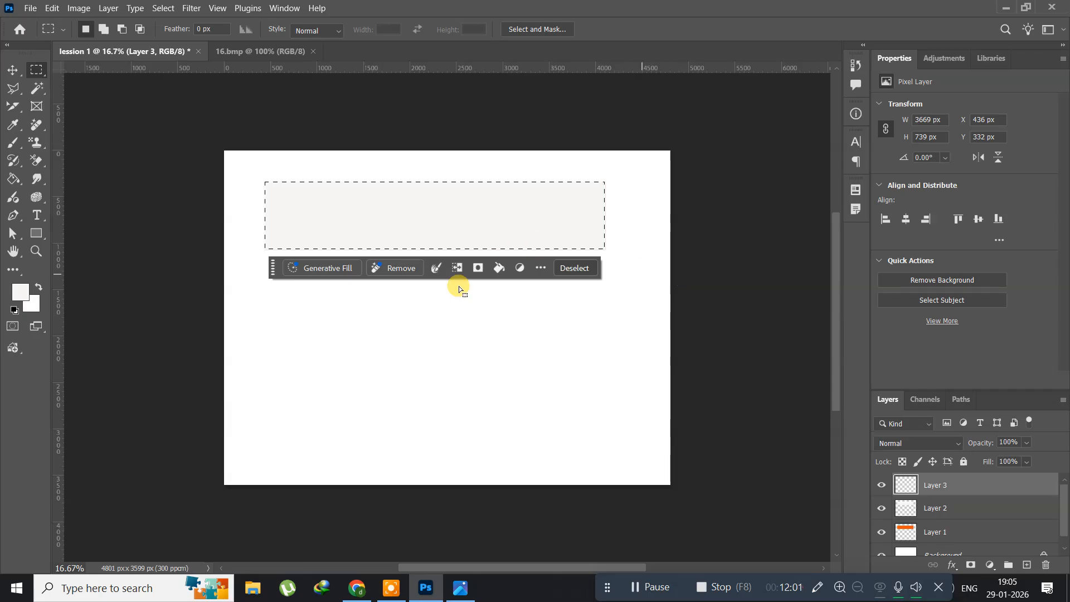
Set the foreground color to dark green 1f4c04 and fill the band selection with it on the topmost layer at 100% opacity.
{"action": "left_click", "coordinate": [19, 297]}
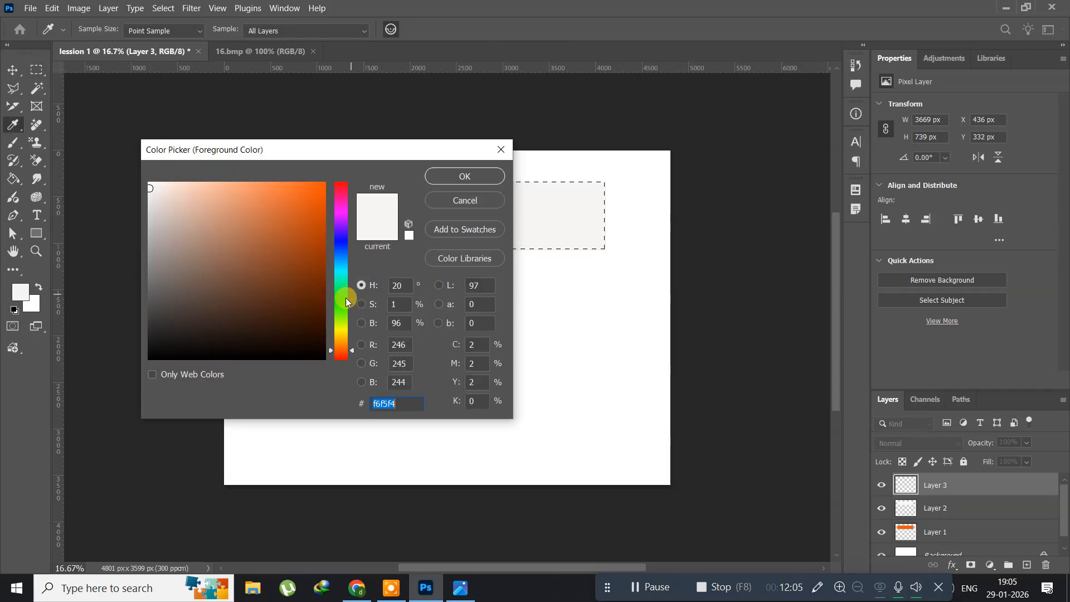
{"action": "left_click", "coordinate": [341, 312]}
{"action": "left_click", "coordinate": [317, 307]}
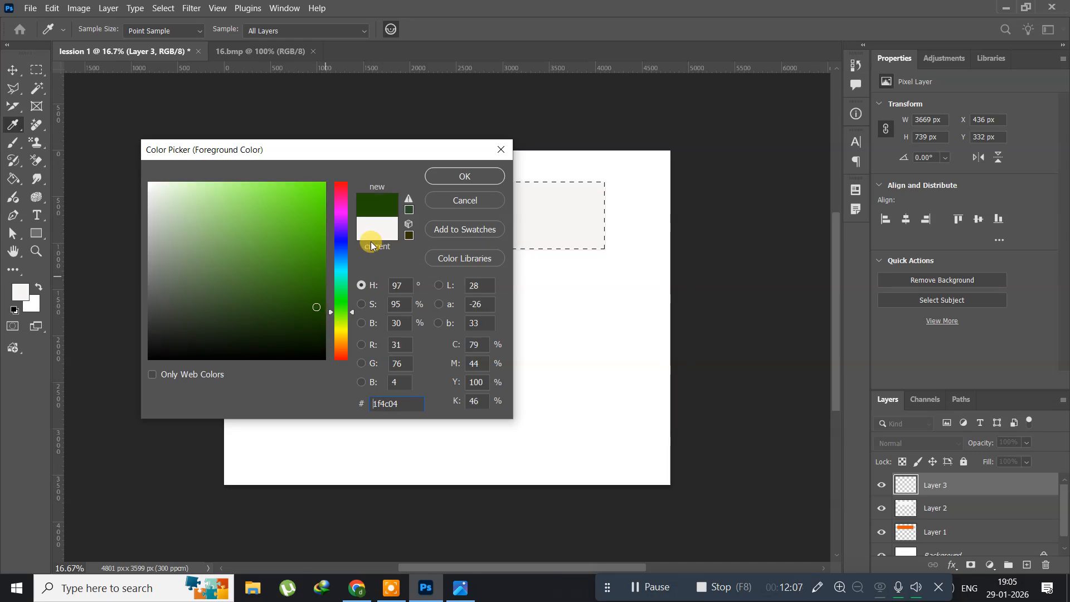
{"action": "left_click", "coordinate": [481, 172]}
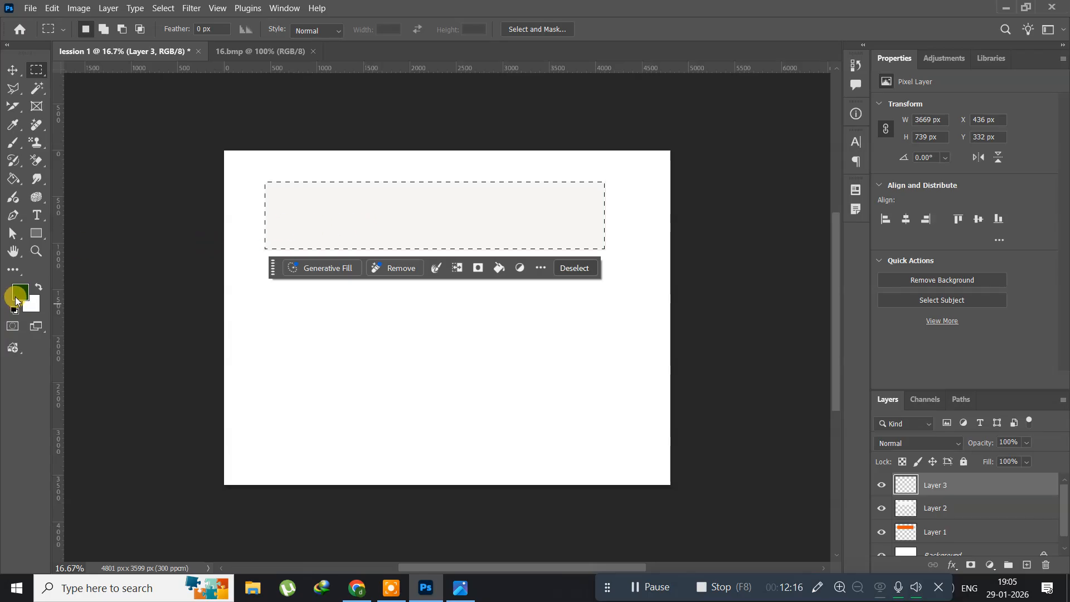
{"action": "left_click", "coordinate": [58, 8]}
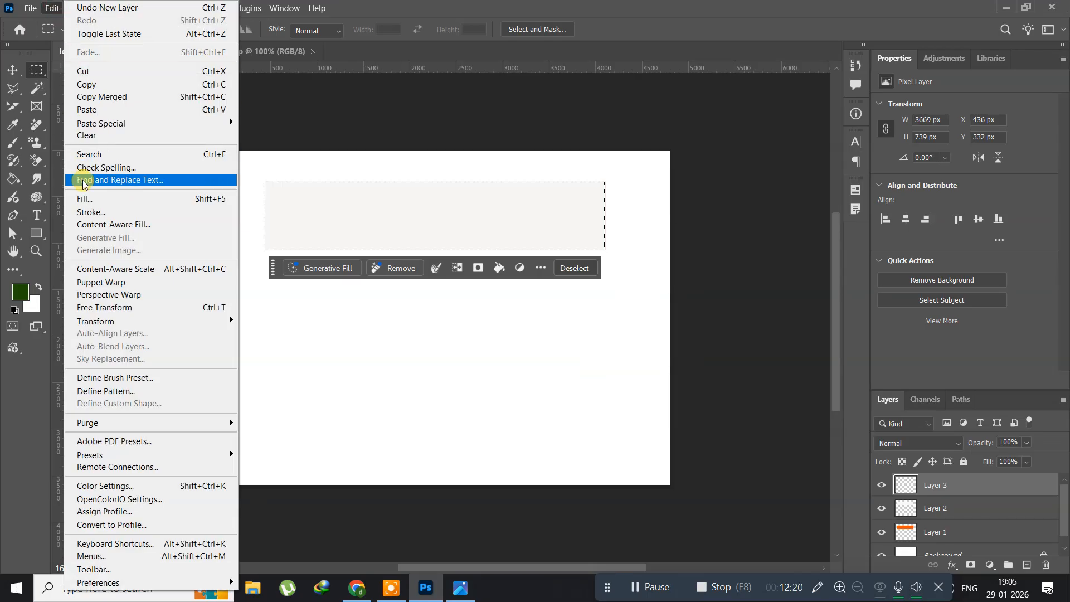
{"action": "left_click", "coordinate": [78, 198]}
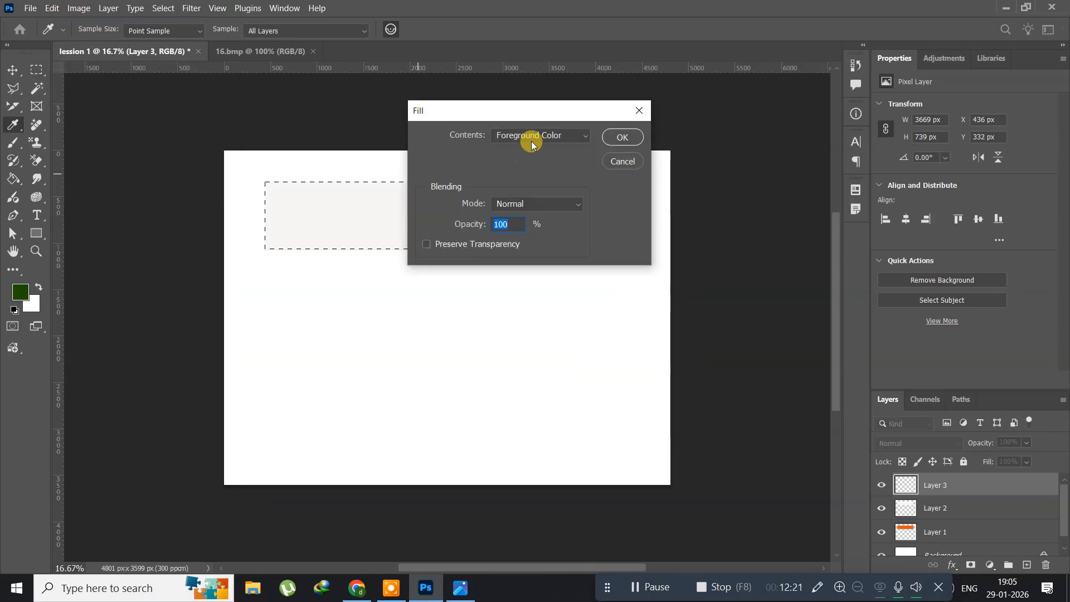
{"action": "left_click", "coordinate": [624, 138]}
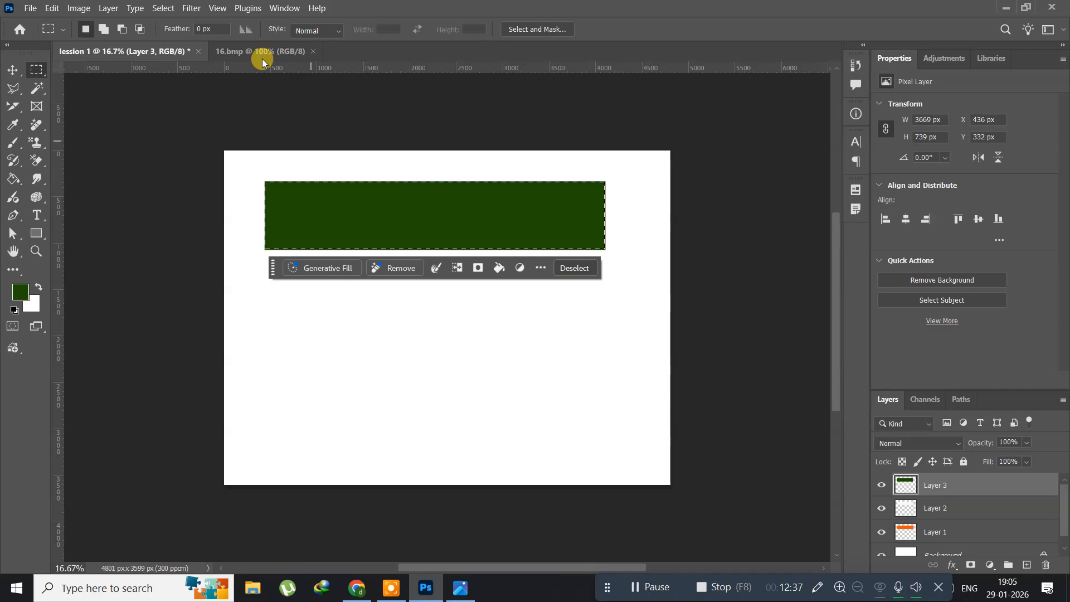
Deselect the band area and nudge the green band straight down to Y 494 px with the Move tool.
{"action": "left_click", "coordinate": [161, 10]}
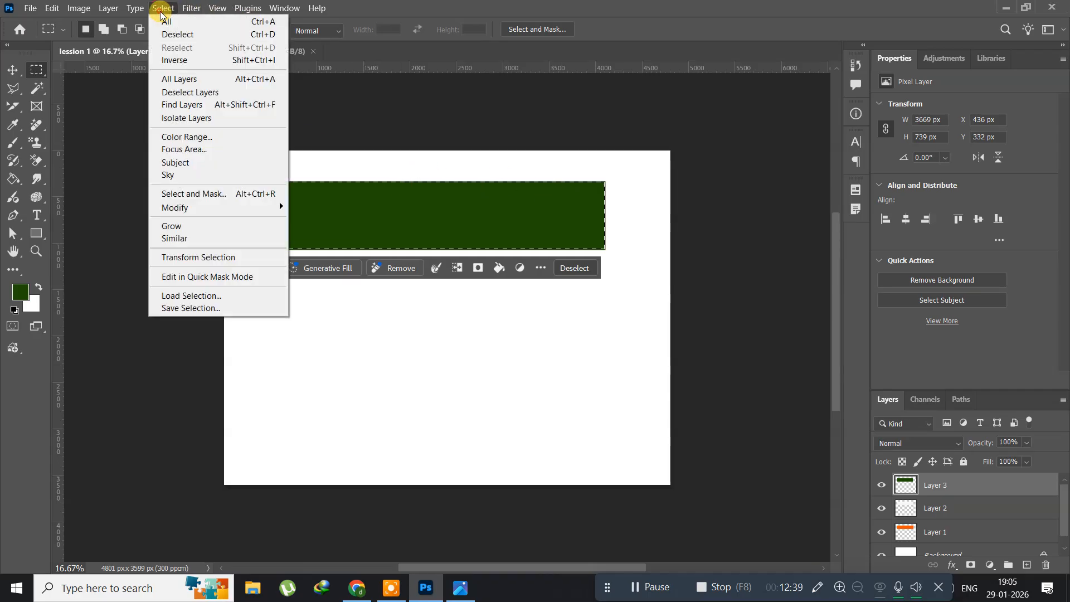
{"action": "left_click", "coordinate": [173, 36]}
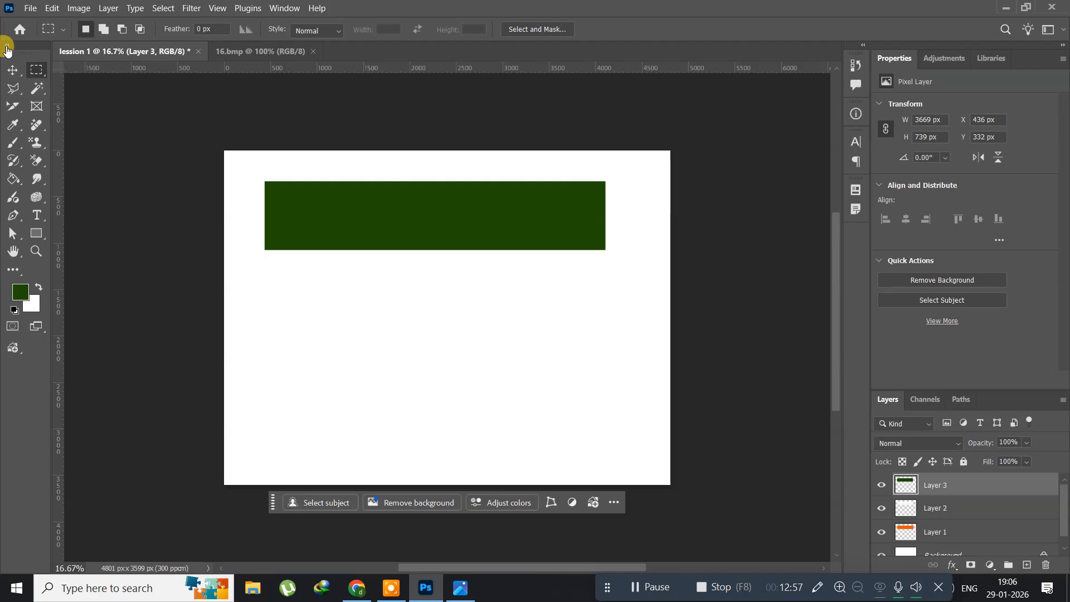
{"action": "left_click", "coordinate": [12, 71]}
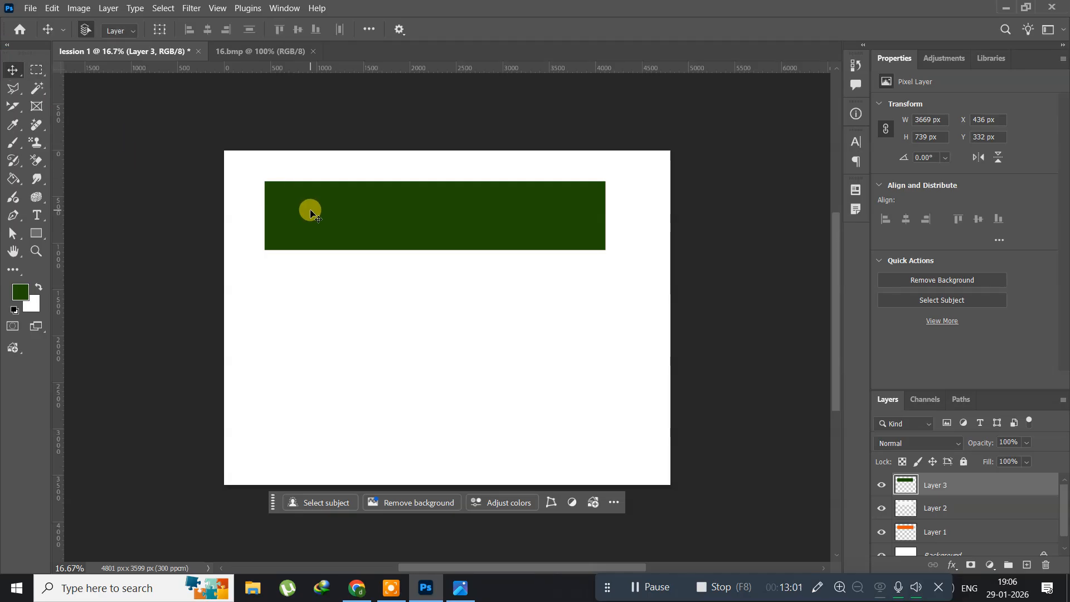
{"action": "key", "text": "Down"}
{"action": "key", "text": "Down"}
{"action": "key", "text": "Down"}
{"action": "key", "text": "Down"}
{"action": "key", "text": "Down"}
{"action": "key", "text": "Down"}
{"action": "key", "text": "Down"}
{"action": "key", "text": "Down"}
{"action": "key", "text": "Down"}
{"action": "key", "text": "Down"}
{"action": "key", "text": "Down"}
{"action": "key", "text": "Down"}
{"action": "key", "text": "Down"}
{"action": "key", "text": "Down"}
{"action": "key", "text": "Down"}
{"action": "key", "text": "Down"}
{"action": "key", "text": "Down"}
{"action": "key", "text": "Down"}
{"action": "key", "text": "Down"}
{"action": "key", "text": "Down"}
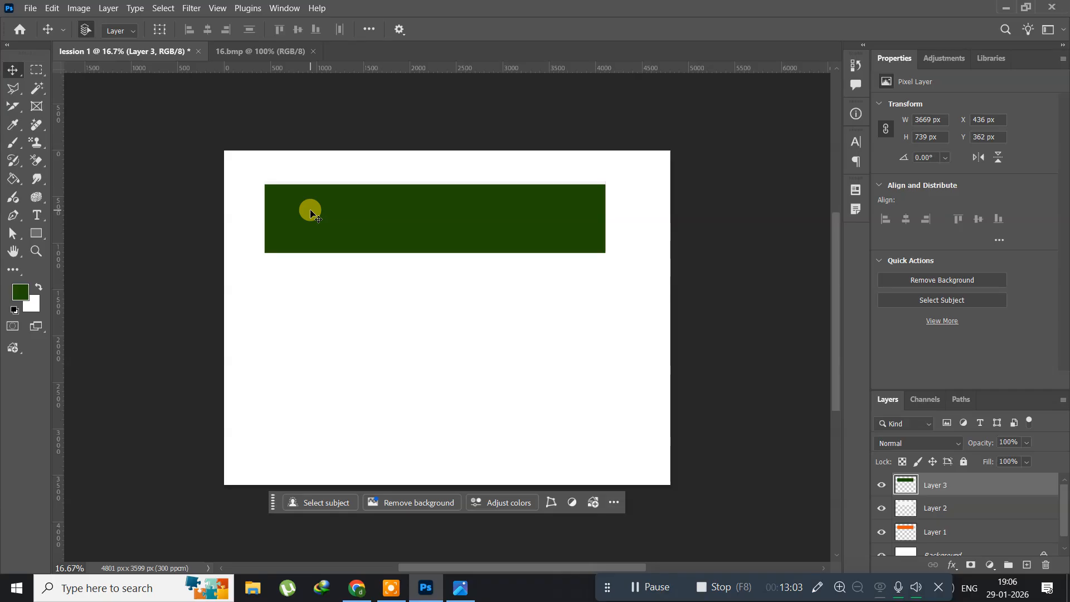
{"action": "key", "text": "Down"}
{"action": "key", "text": "Down"}
{"action": "key", "text": "Down"}
{"action": "key", "text": "Down"}
{"action": "key", "text": "Down"}
{"action": "key", "text": "Down"}
{"action": "key", "text": "Down"}
{"action": "key", "text": "Down"}
{"action": "key", "text": "Down"}
{"action": "key", "text": "Down"}
{"action": "key", "text": "Down"}
{"action": "key", "text": "Down"}
{"action": "key", "text": "Down"}
{"action": "key", "text": "Down"}
{"action": "key", "text": "Down"}
{"action": "key", "text": "Down"}
{"action": "key", "text": "Down"}
{"action": "key", "text": "Down"}
{"action": "key", "text": "Down"}
{"action": "key", "text": "Down"}
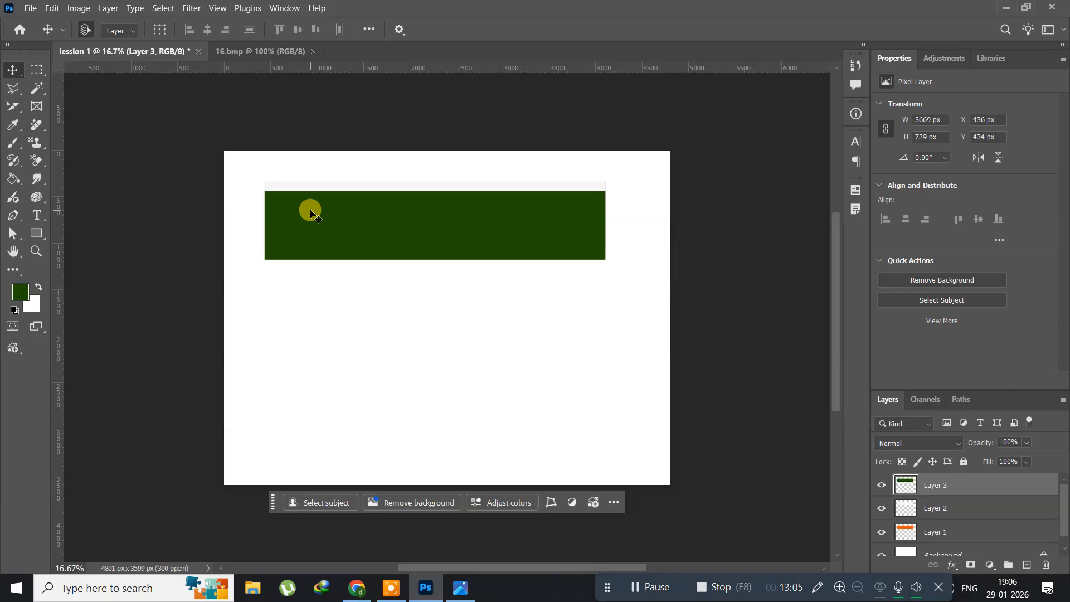
{"action": "key", "text": "Down"}
{"action": "key", "text": "Down"}
{"action": "key", "text": "Down"}
{"action": "key", "text": "Down"}
{"action": "key", "text": "Down"}
{"action": "key", "text": "Down"}
{"action": "key", "text": "Down"}
{"action": "key", "text": "Down"}
{"action": "key", "text": "Down"}
{"action": "key", "text": "Down"}
{"action": "key", "text": "Down"}
{"action": "key", "text": "Down"}
{"action": "key", "text": "Down"}
{"action": "key", "text": "Down"}
{"action": "key", "text": "Down"}
{"action": "key", "text": "Down"}
{"action": "key", "text": "Down"}
{"action": "key", "text": "Down"}
{"action": "key", "text": "Down"}
{"action": "key", "text": "Down"}
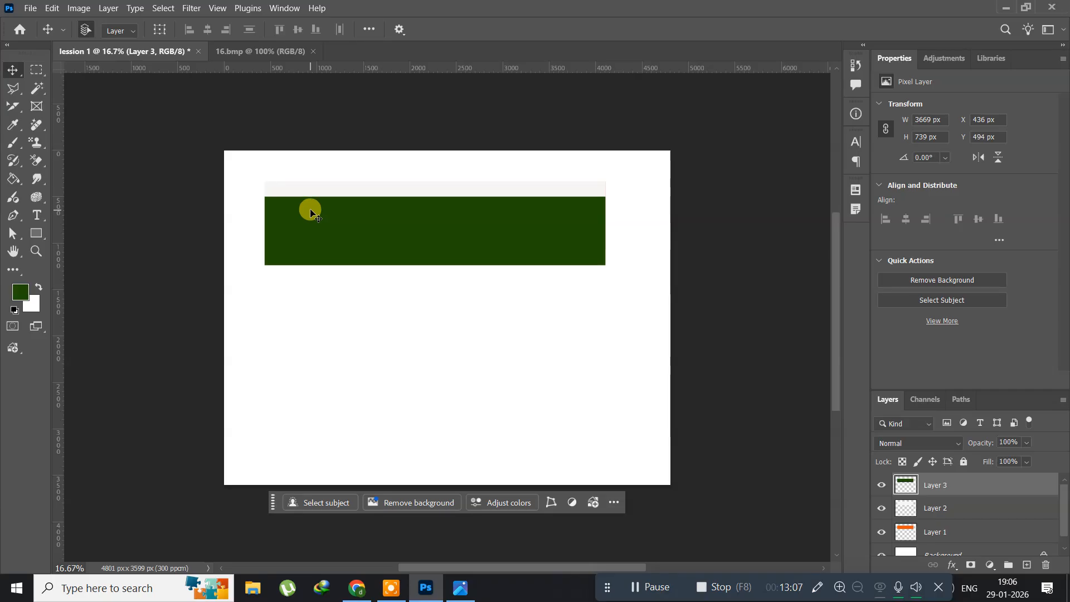
Try moving the green band about 1187 px straight down the canvas, and undo that move.
{"action": "left_click_drag", "start_coordinate": [325, 224], "coordinate": [330, 339]}
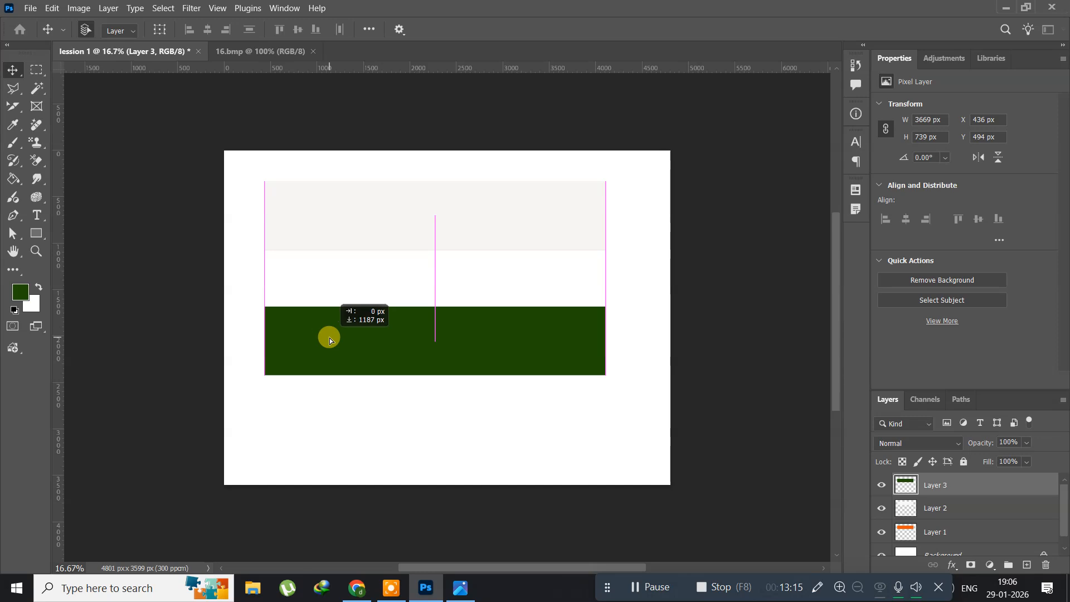
{"action": "key", "text": "ctrl+z"}
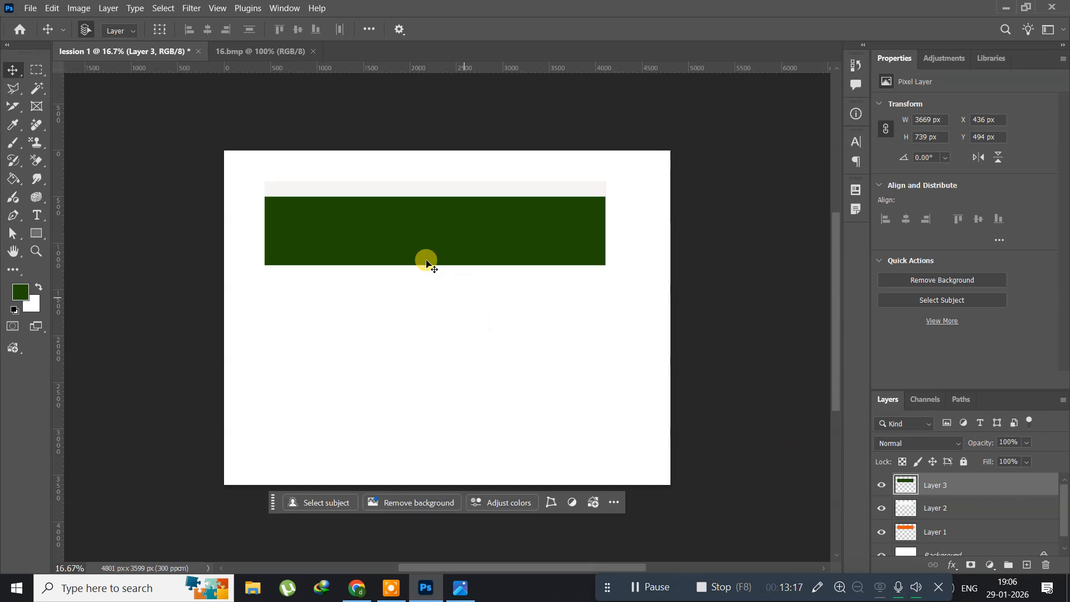
Move the green band straight down to Y 1675 px and the off-white band on Layer 2 straight down to Y 1061 px.
{"action": "left_click_drag", "start_coordinate": [316, 227], "coordinate": [319, 338]}
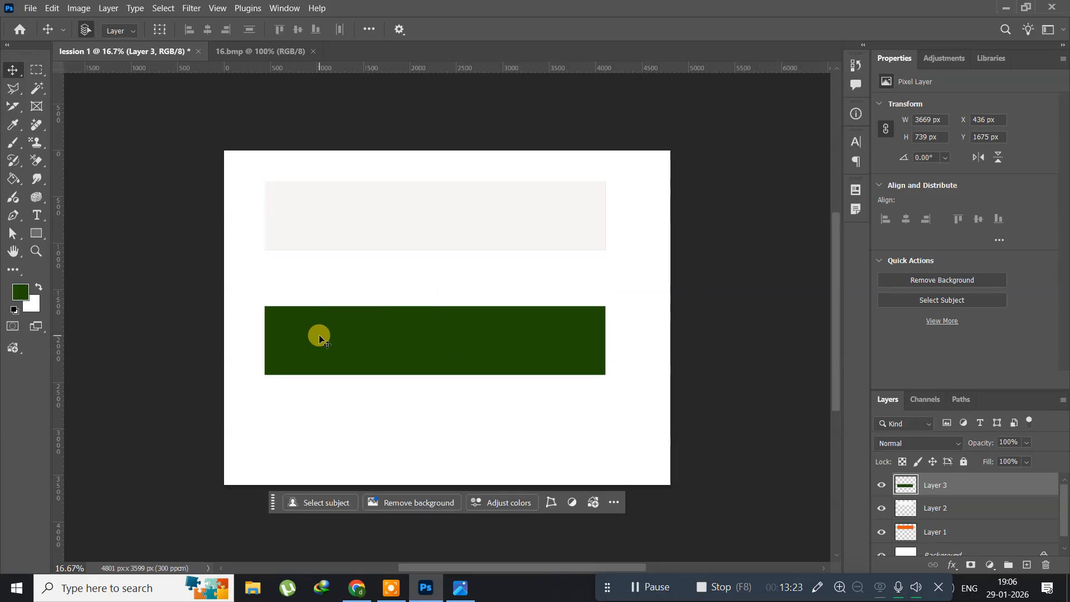
{"action": "left_click", "coordinate": [934, 509]}
{"action": "left_click", "coordinate": [307, 211]}
{"action": "left_click_drag", "start_coordinate": [310, 226], "coordinate": [308, 277]}
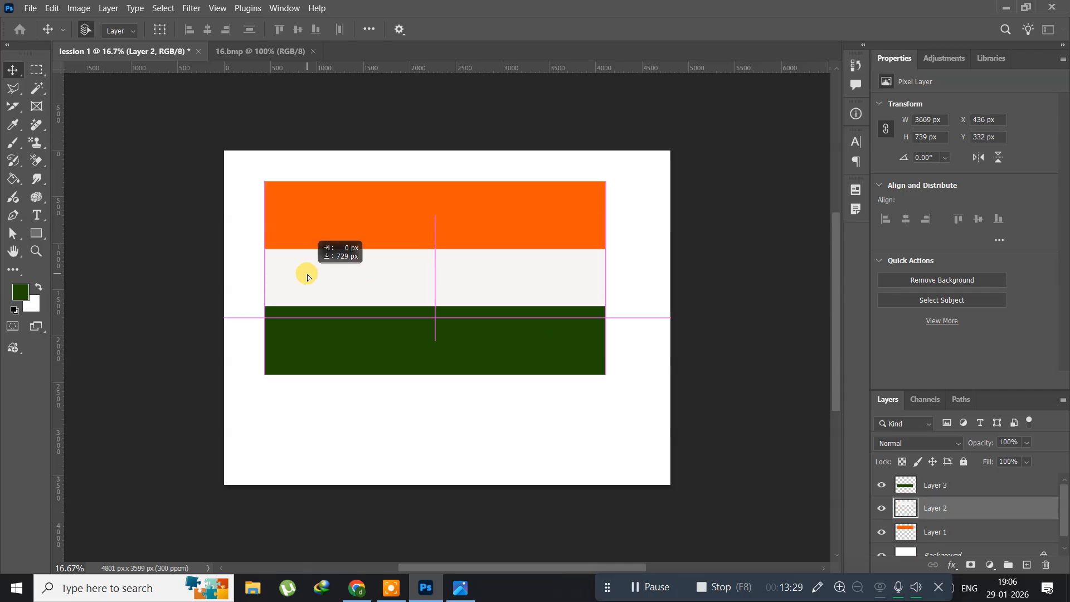
{"action": "left_click_drag", "start_coordinate": [307, 277], "coordinate": [306, 276]}
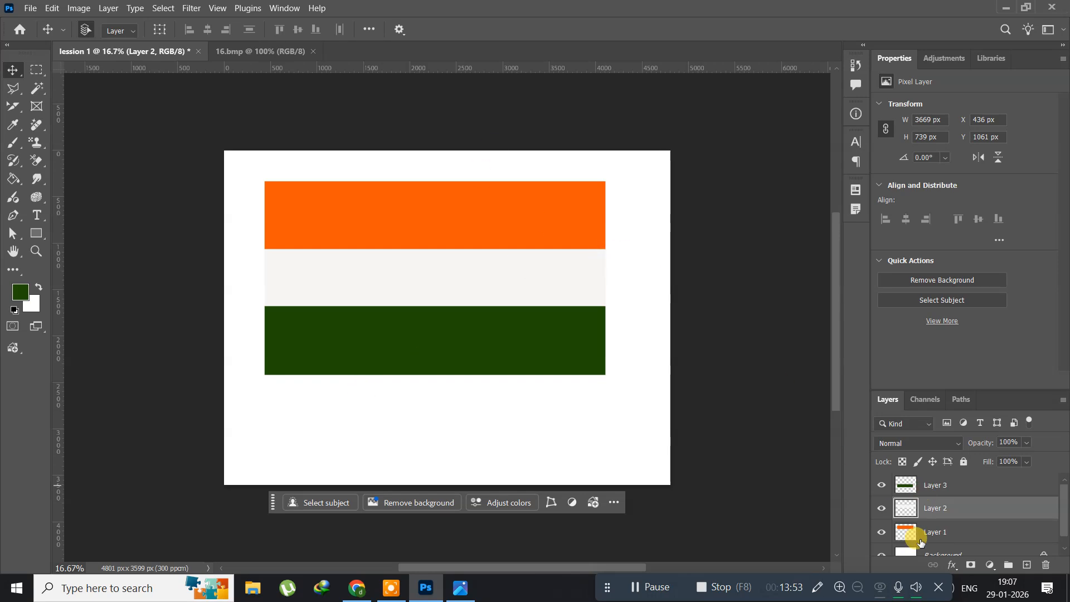
Scale all three flag layers together to about 69.84% around their center with Free Transform, and move them to about X 516 px, Y 426 px.
{"action": "left_click", "coordinate": [165, 9]}
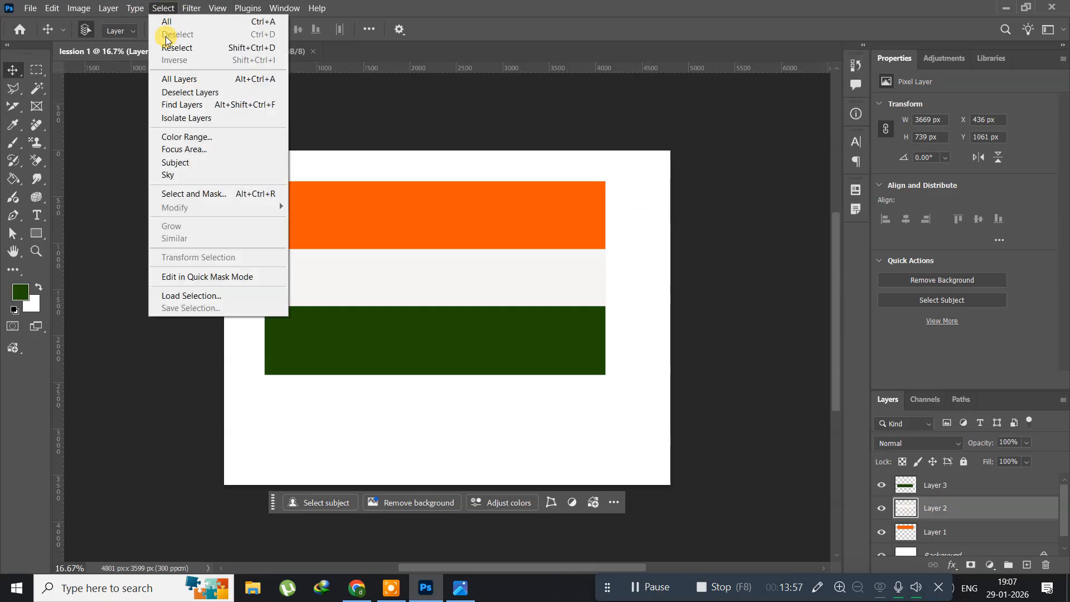
{"action": "left_click", "coordinate": [168, 82]}
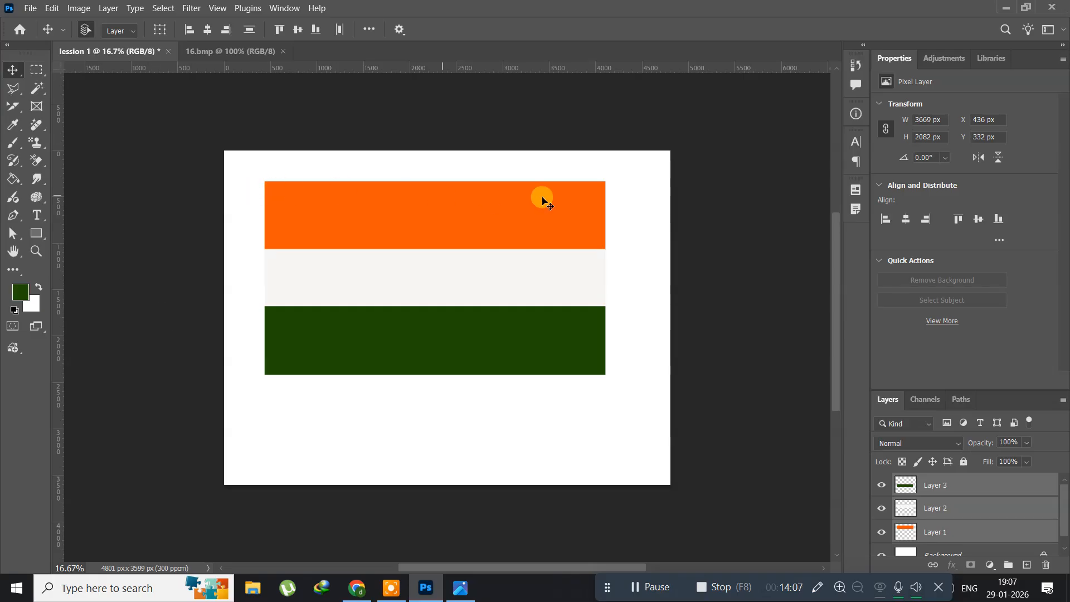
{"action": "left_click", "coordinate": [54, 8]}
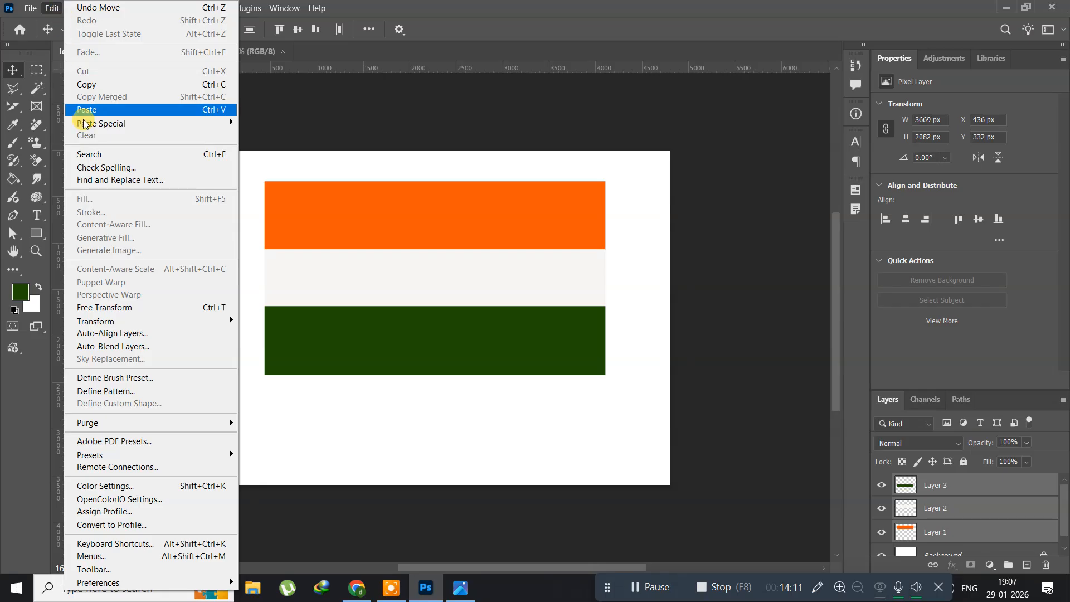
{"action": "left_click", "coordinate": [131, 307]}
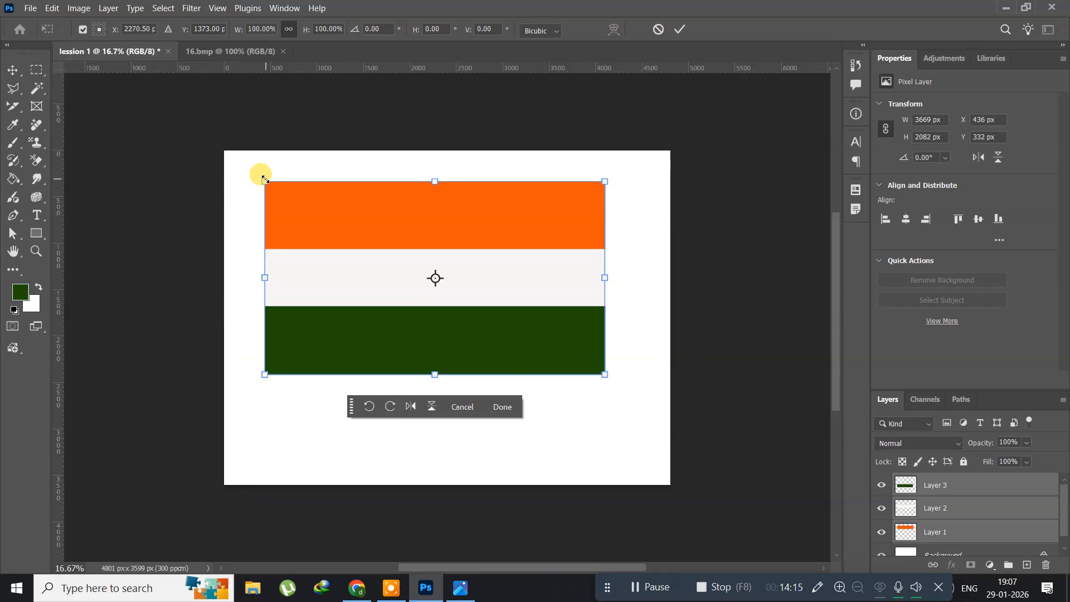
{"action": "left_click_drag", "start_coordinate": [265, 178], "coordinate": [311, 214]}
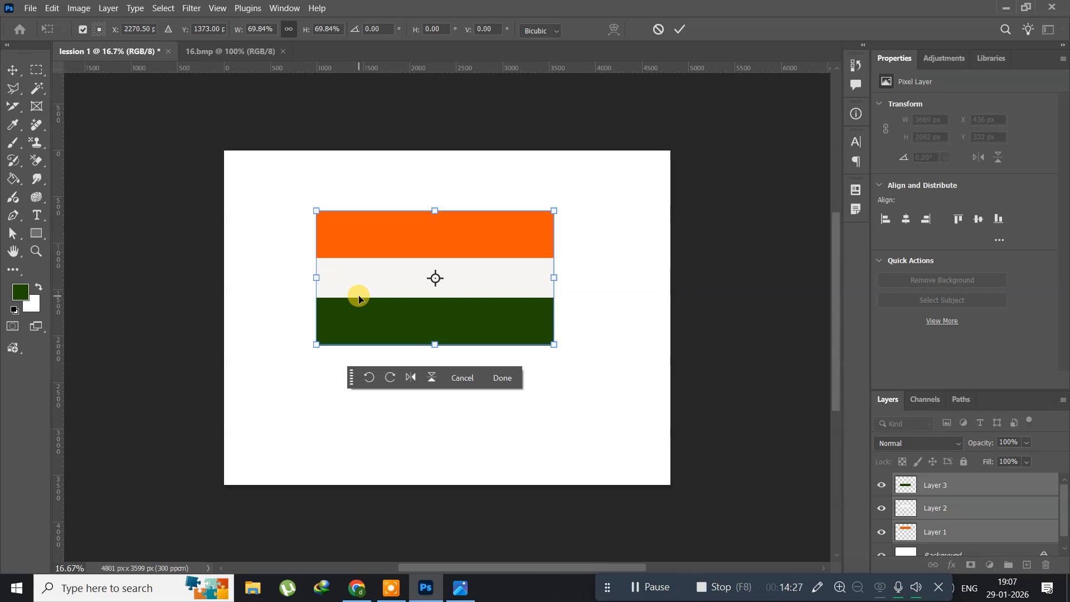
{"action": "key", "text": "Return"}
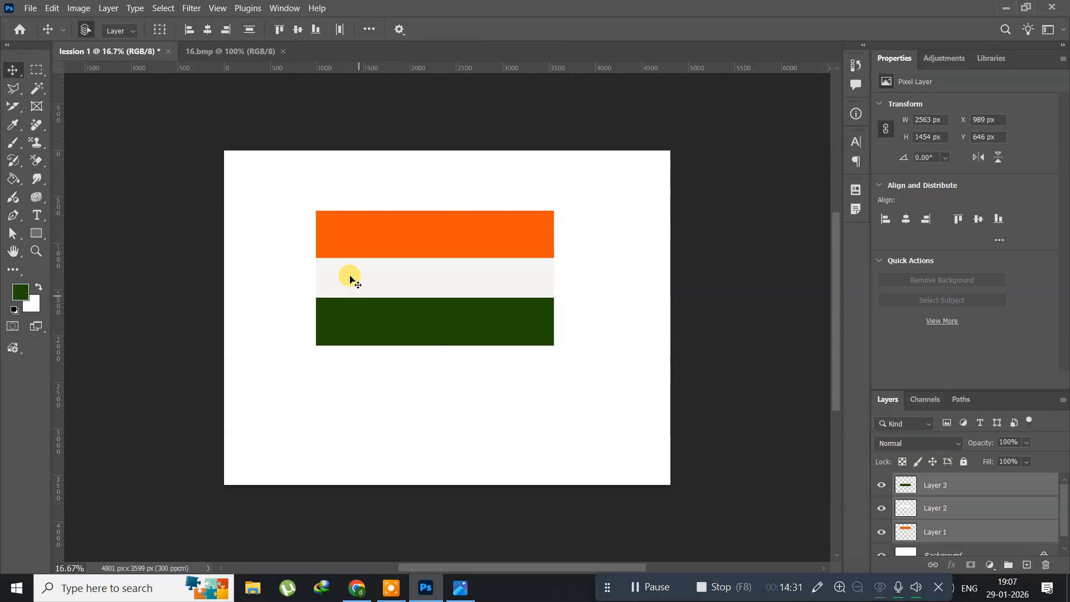
{"action": "left_click_drag", "start_coordinate": [333, 228], "coordinate": [286, 213]}
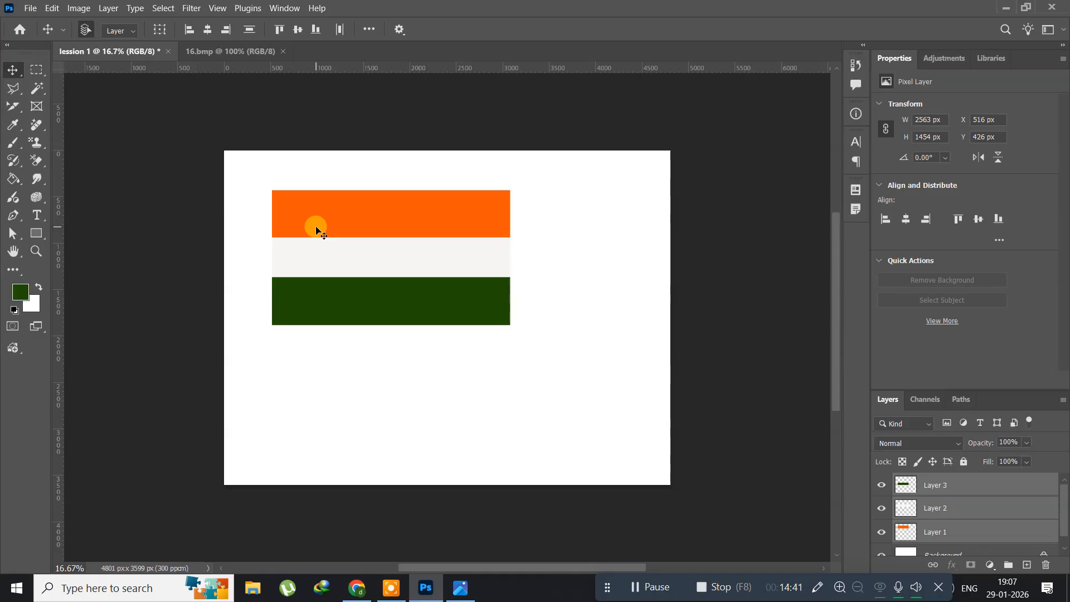
Delete the three selected flag band layers, leaving only the white Background layer.
{"action": "key", "text": "Delete"}
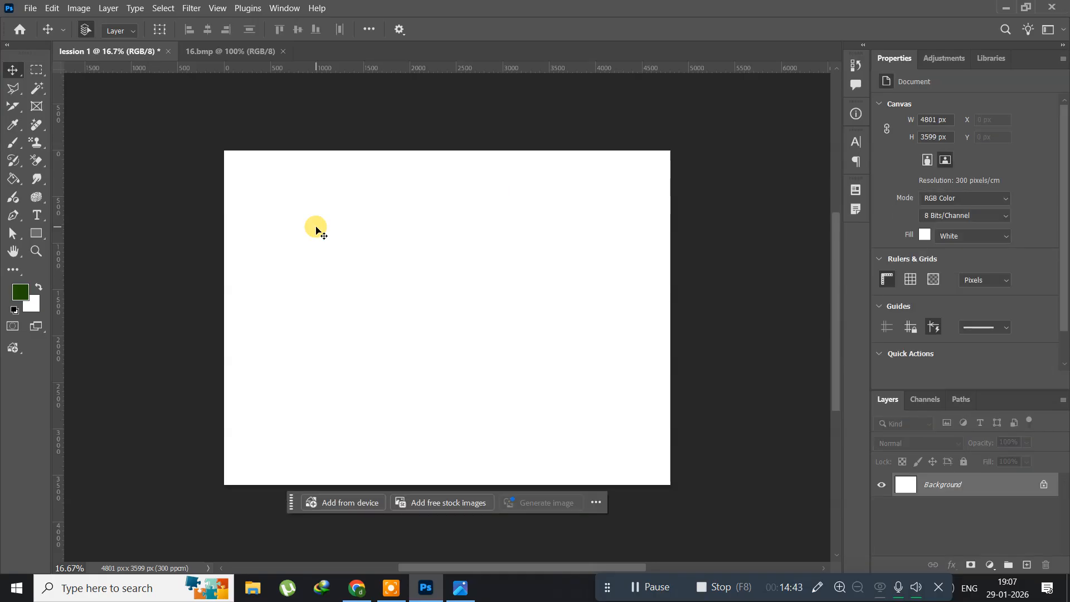